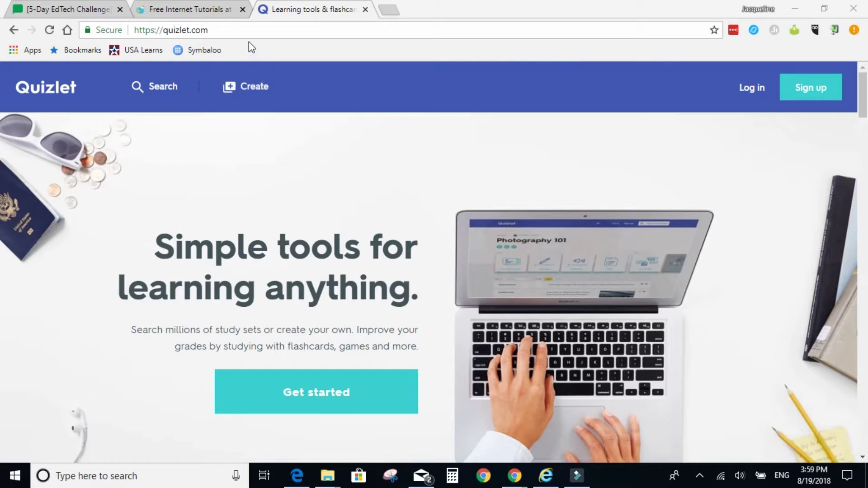
Sign in to Quizlet with the college Google account
{"action": "left_click", "coordinate": [213, 31]}
{"action": "left_click", "coordinate": [213, 31]}
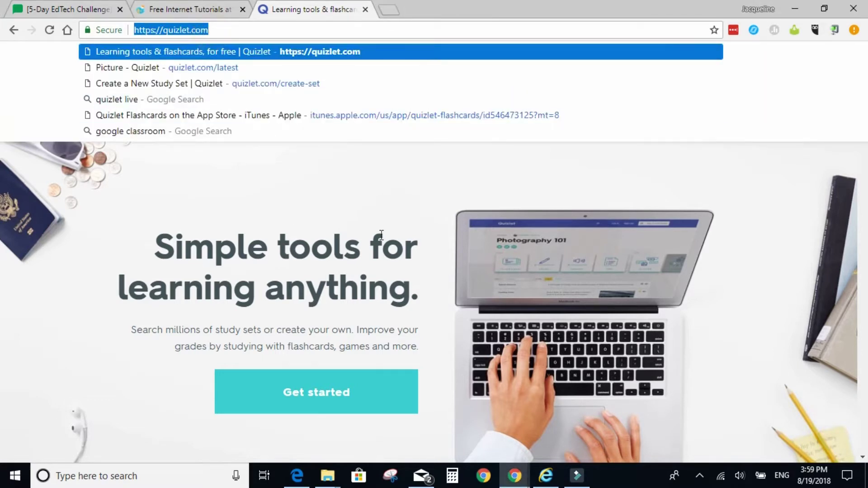
{"action": "left_click", "coordinate": [357, 189]}
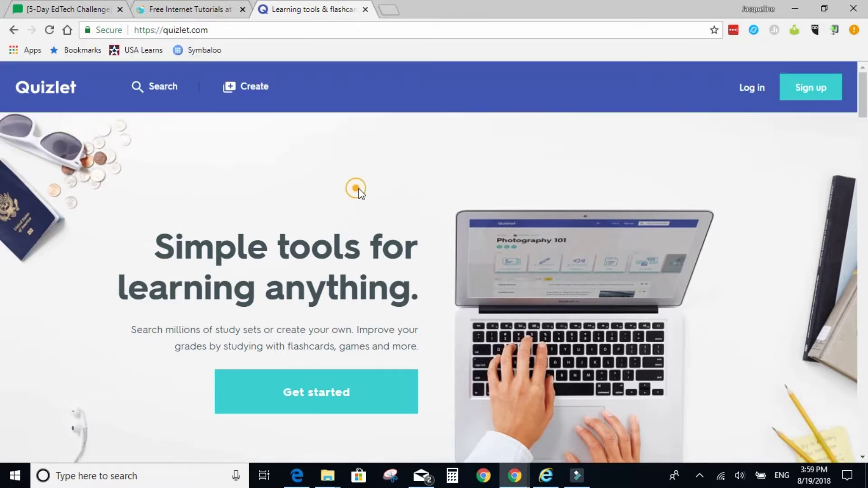
{"action": "left_click", "coordinate": [807, 92]}
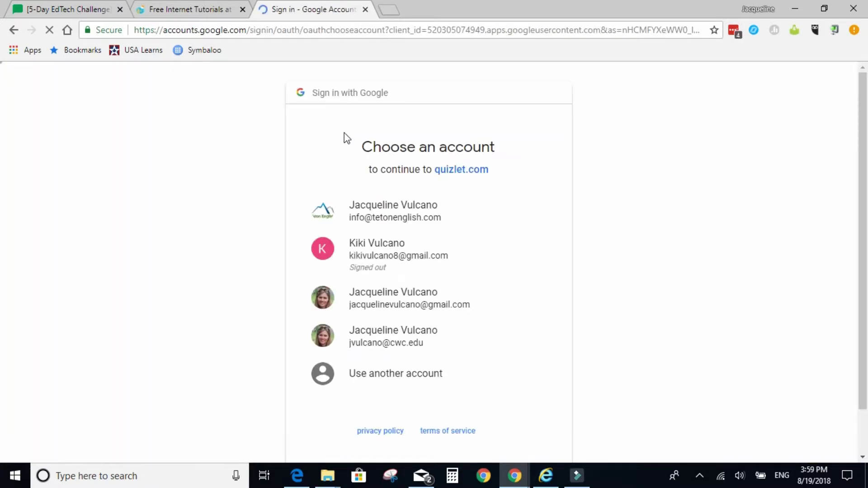
{"action": "left_click", "coordinate": [389, 343]}
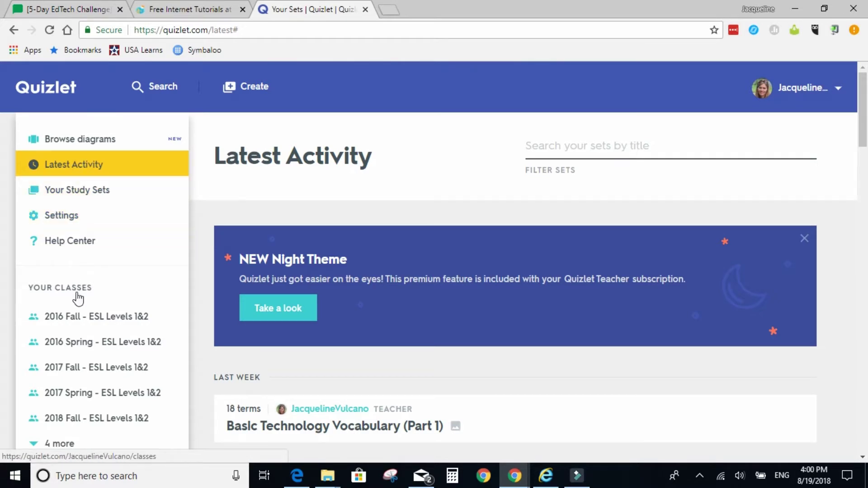
Scroll through the Latest Activity dashboard to review existing classes, folders and sets
{"action": "scroll", "coordinate": [78, 298], "scroll_direction": "down", "scroll_amount": 1}
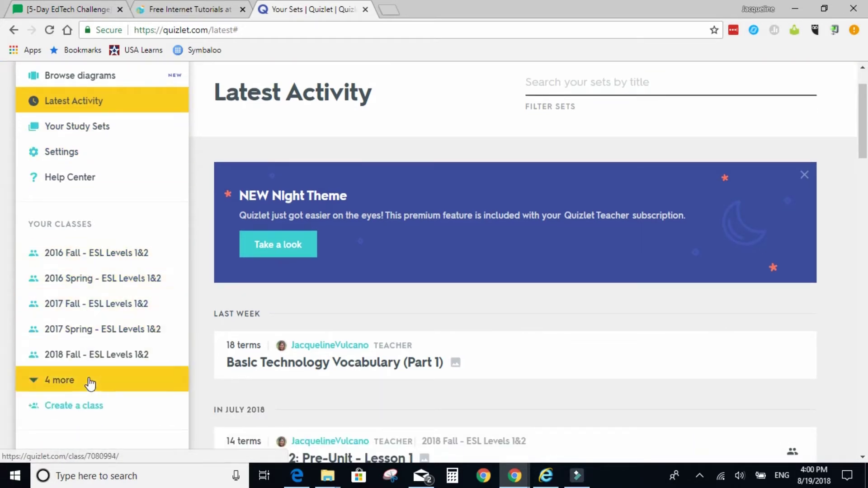
{"action": "scroll", "coordinate": [88, 355], "scroll_direction": "down", "scroll_amount": 2}
{"action": "scroll", "coordinate": [87, 326], "scroll_direction": "down", "scroll_amount": 2}
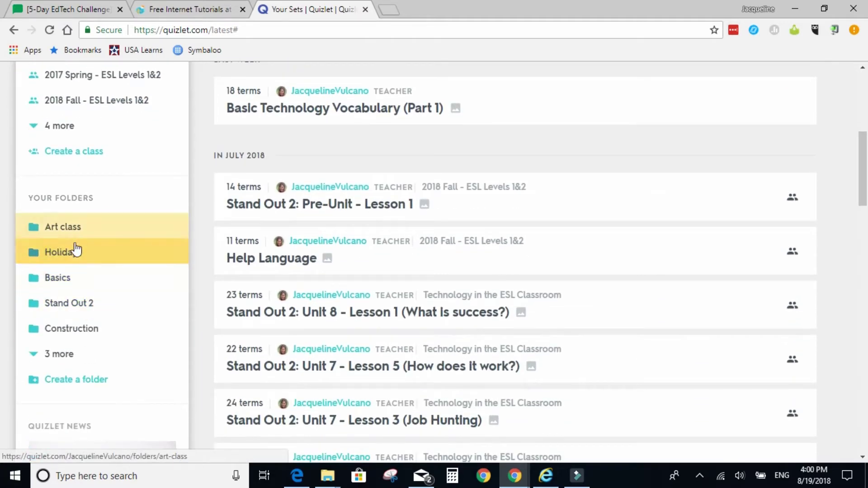
{"action": "scroll", "coordinate": [68, 355], "scroll_direction": "up", "scroll_amount": 2}
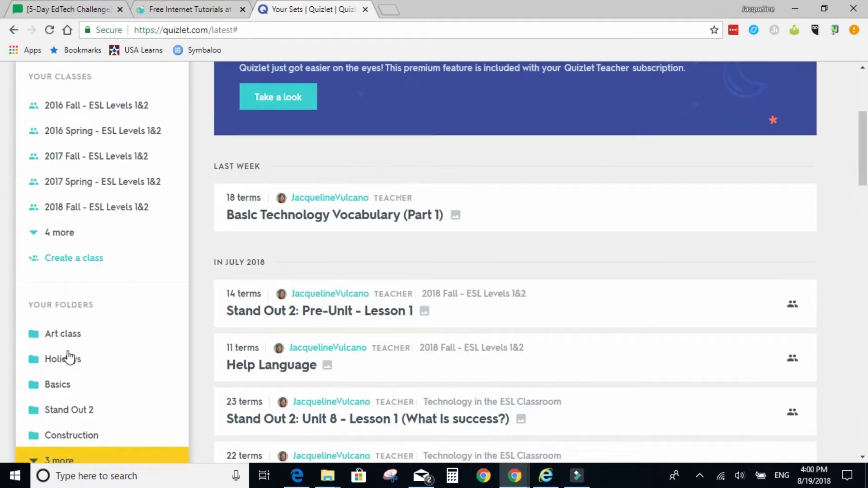
{"action": "scroll", "coordinate": [68, 357], "scroll_direction": "up", "scroll_amount": 4}
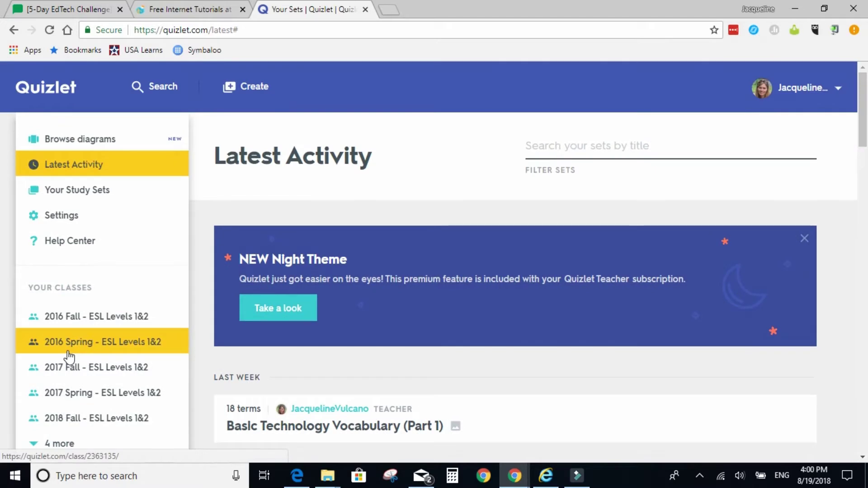
{"action": "scroll", "coordinate": [74, 342], "scroll_direction": "down", "scroll_amount": 2}
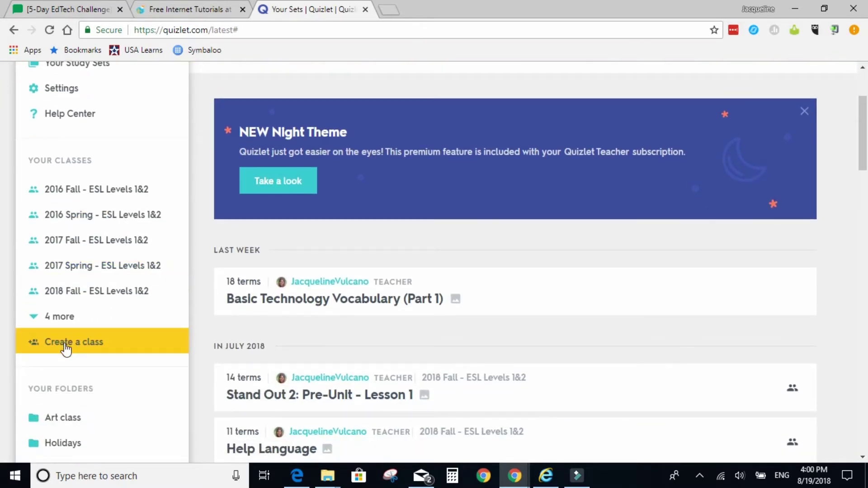
Create class 'Test' at Central Wyoming College, with other members barred from adding sets or members
{"action": "left_click", "coordinate": [65, 344]}
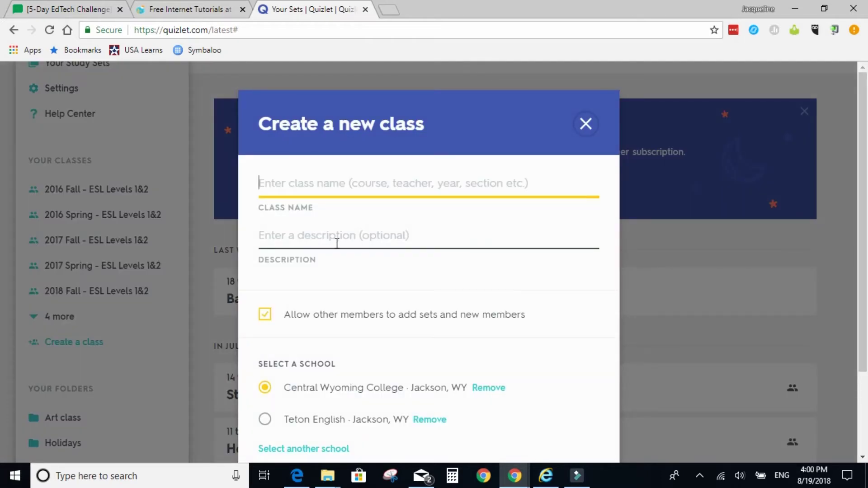
{"action": "type", "text": "Te"}
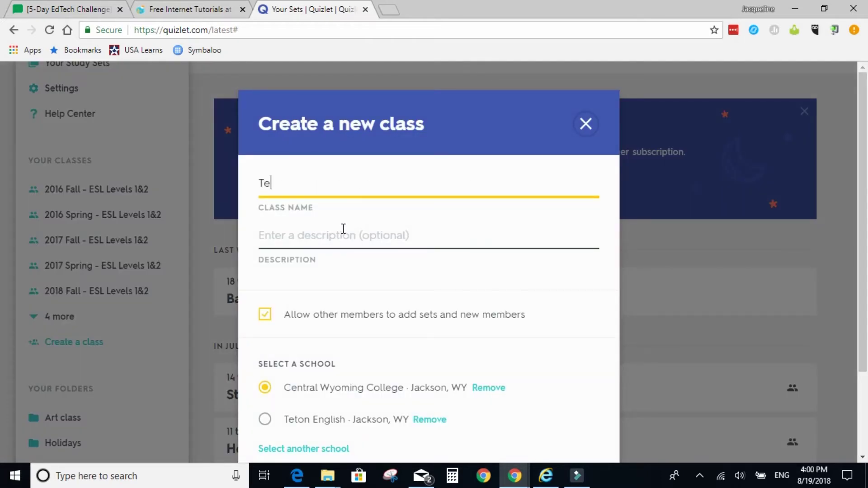
{"action": "type", "text": "st"}
{"action": "left_click", "coordinate": [343, 229]}
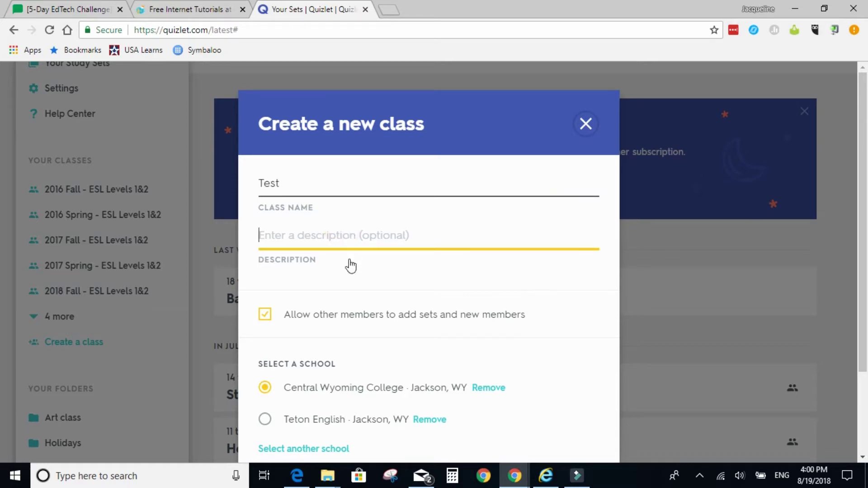
{"action": "scroll", "coordinate": [351, 266], "scroll_direction": "down", "scroll_amount": 2}
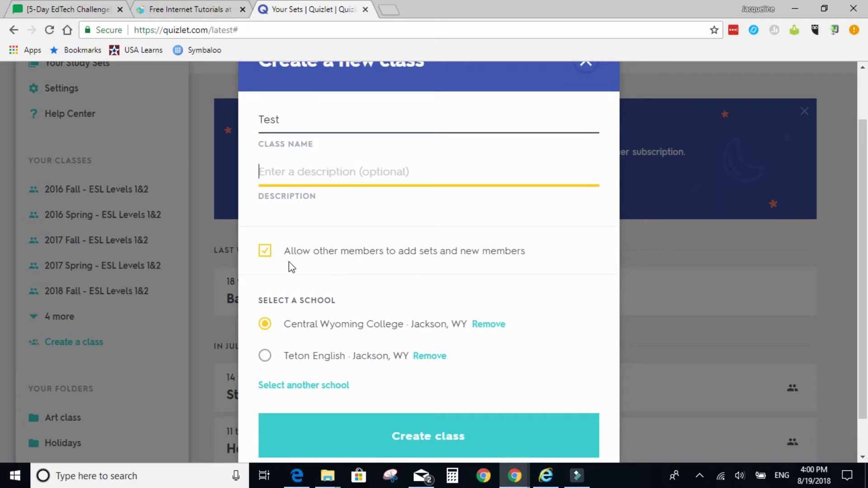
{"action": "left_click", "coordinate": [266, 260]}
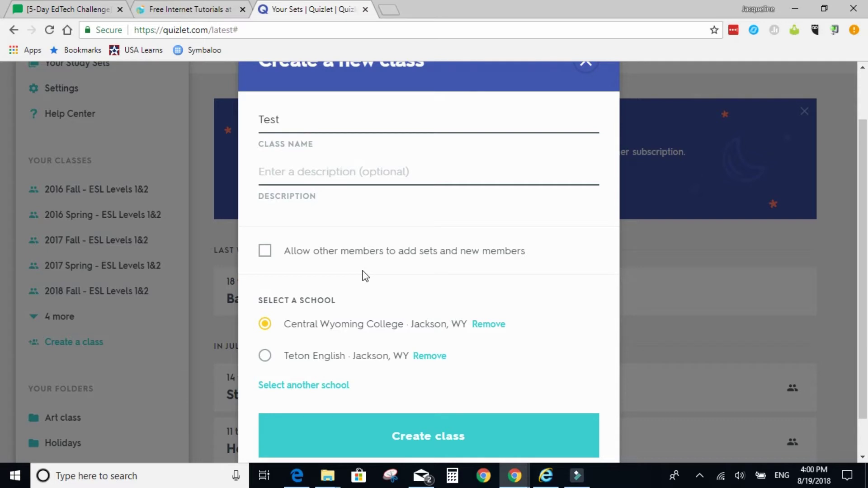
{"action": "scroll", "coordinate": [378, 304], "scroll_direction": "down", "scroll_amount": 1}
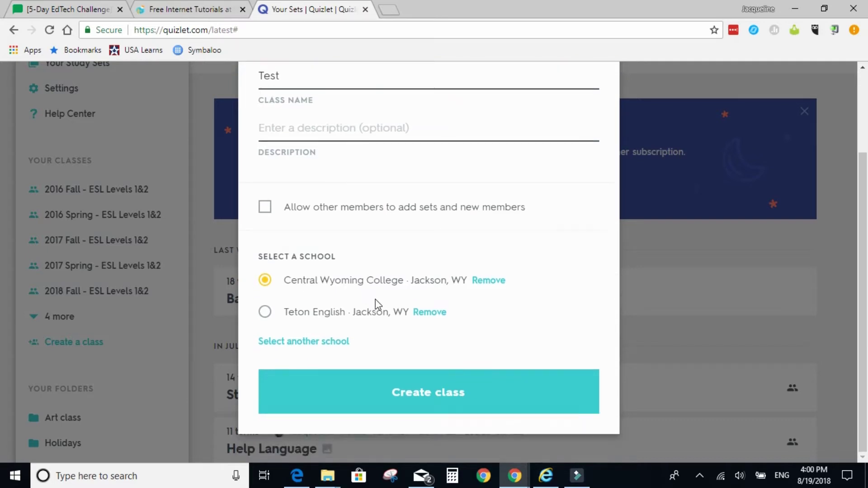
{"action": "left_click", "coordinate": [430, 393]}
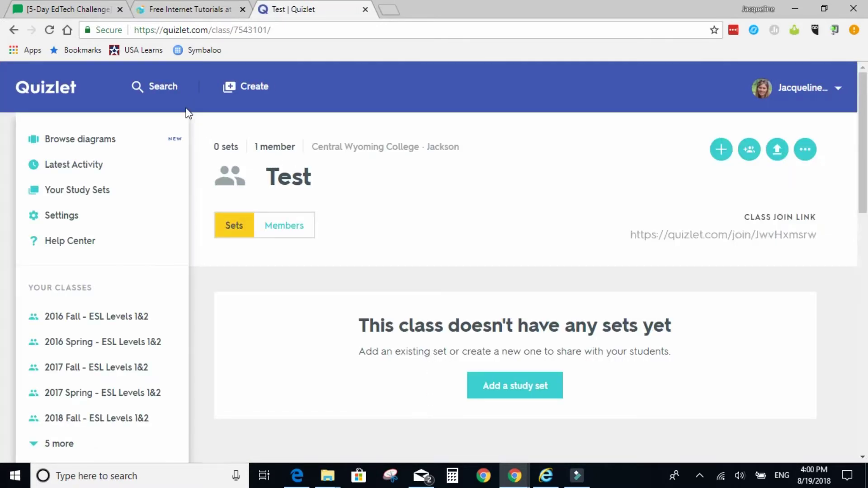
Search Quizlet for 'Basic Technology Vocabulary (Part 1)' and browse the matching 18-term sets
{"action": "left_click", "coordinate": [161, 84]}
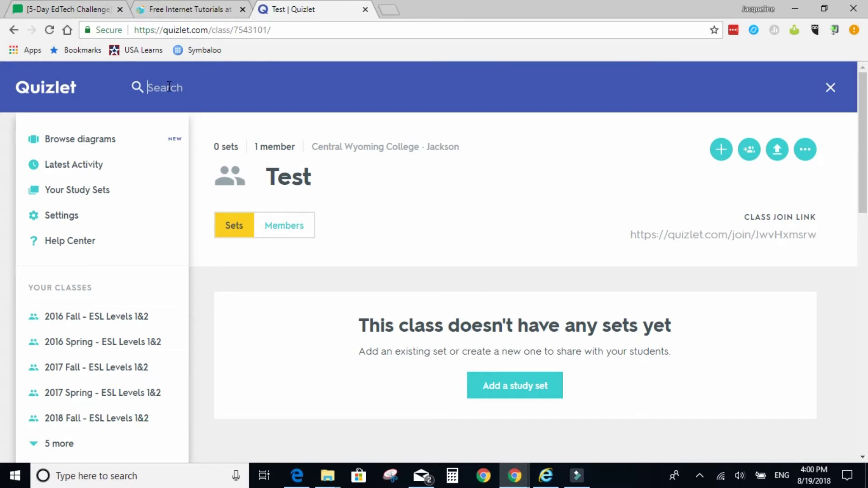
{"action": "type", "text": "Basic Technology ("}
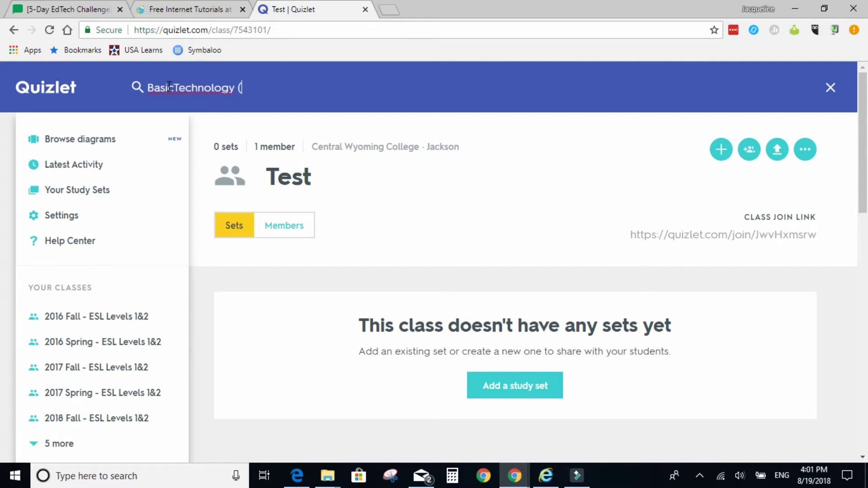
{"action": "key", "text": "BackSpace"}
{"action": "type", "text": "Vocabulary (Part 1)"}
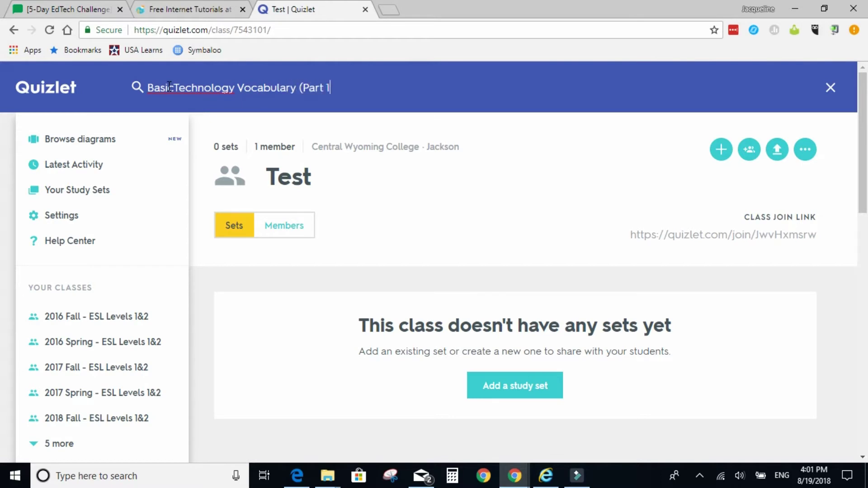
{"action": "key", "text": "Return"}
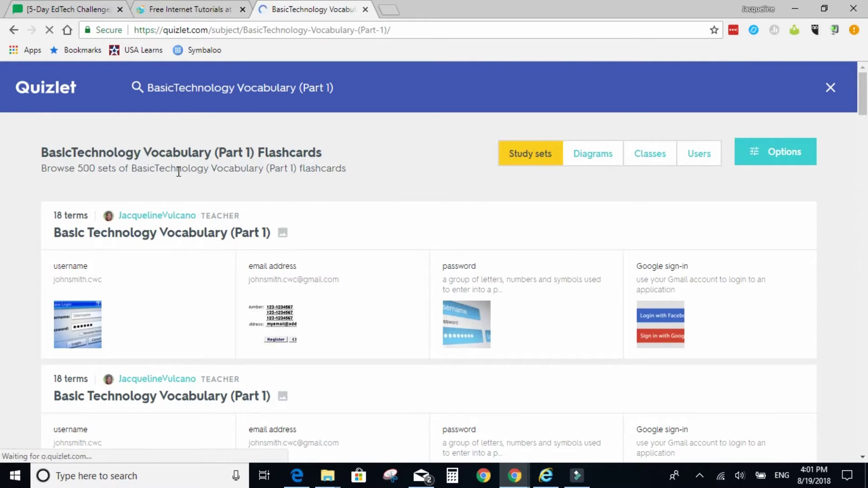
{"action": "scroll", "coordinate": [149, 236], "scroll_direction": "down", "scroll_amount": 1}
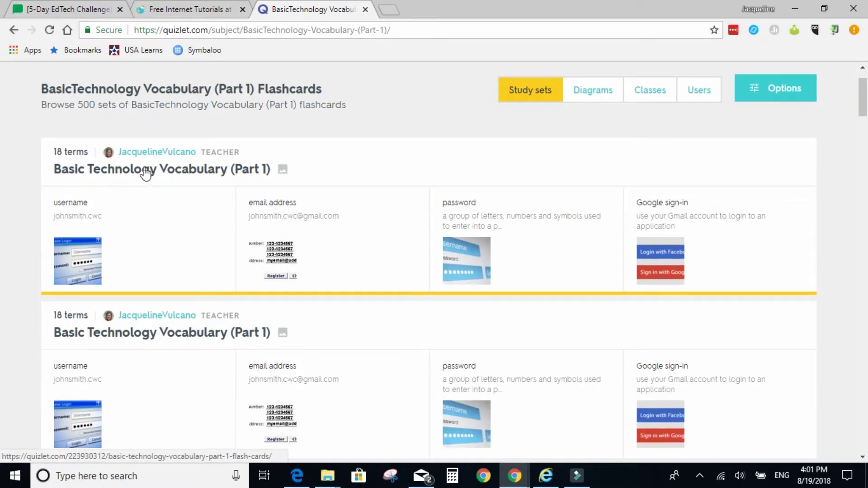
Open the first Basic Technology Vocabulary (Part 1) set, review its 18 terms and its extra-actions menu
{"action": "left_click", "coordinate": [144, 171]}
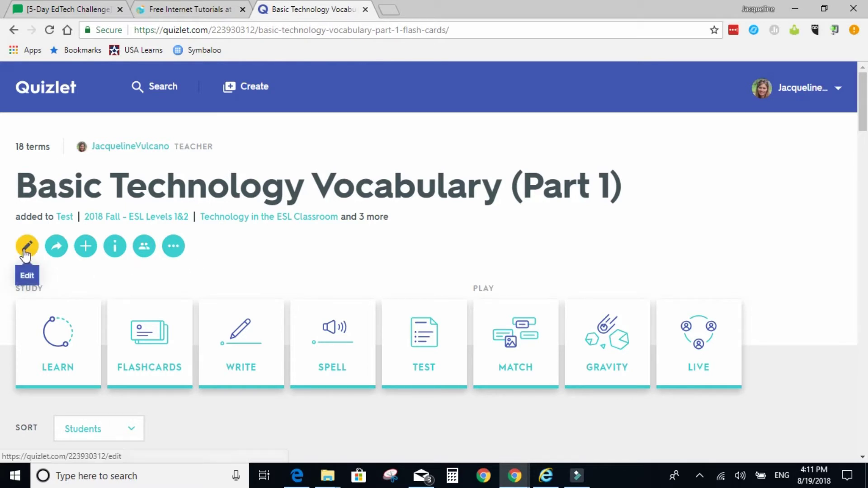
{"action": "scroll", "coordinate": [300, 396], "scroll_direction": "down", "scroll_amount": 7}
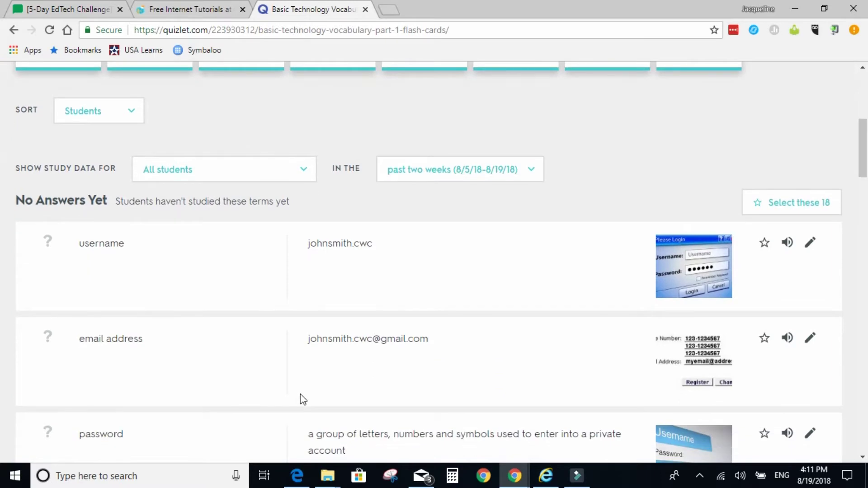
{"action": "scroll", "coordinate": [301, 400], "scroll_direction": "up", "scroll_amount": 7}
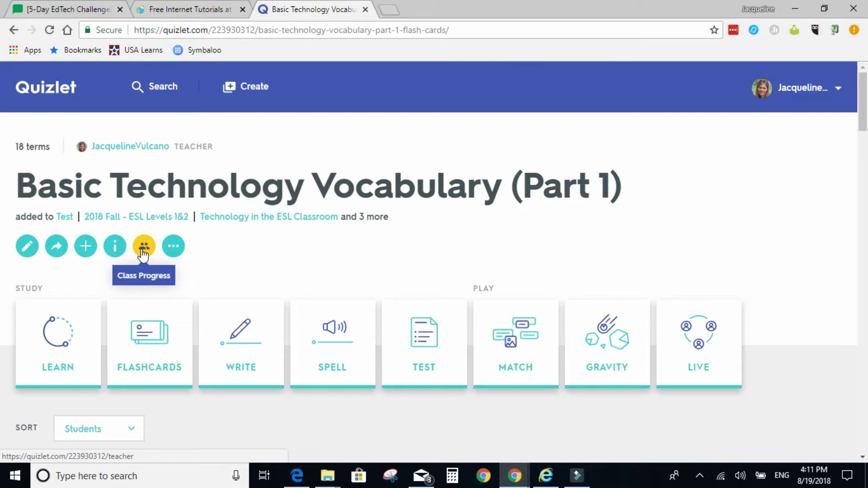
{"action": "left_click", "coordinate": [176, 249]}
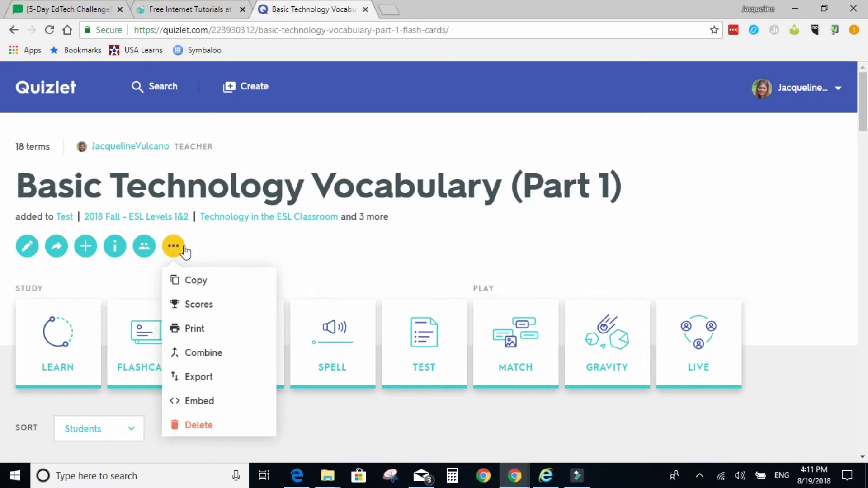
{"action": "left_click", "coordinate": [179, 249]}
{"action": "scroll", "coordinate": [231, 294], "scroll_direction": "down", "scroll_amount": 1}
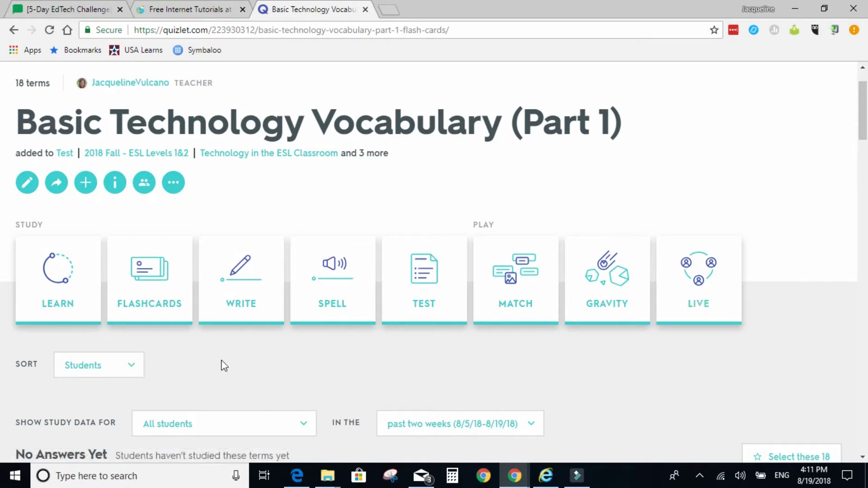
Star the term 'username' and play its pronunciation
{"action": "scroll", "coordinate": [198, 354], "scroll_direction": "down", "scroll_amount": 4}
{"action": "scroll", "coordinate": [198, 354], "scroll_direction": "up", "scroll_amount": 2}
{"action": "scroll", "coordinate": [204, 344], "scroll_direction": "down", "scroll_amount": 6}
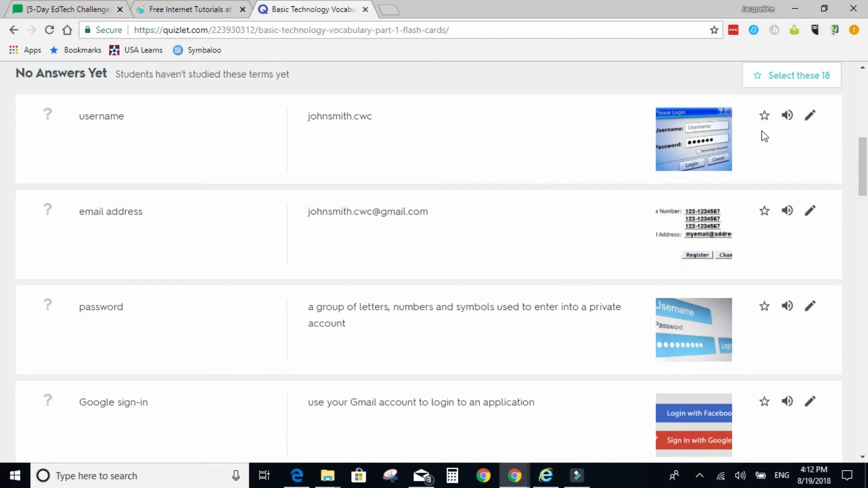
{"action": "left_click", "coordinate": [768, 119]}
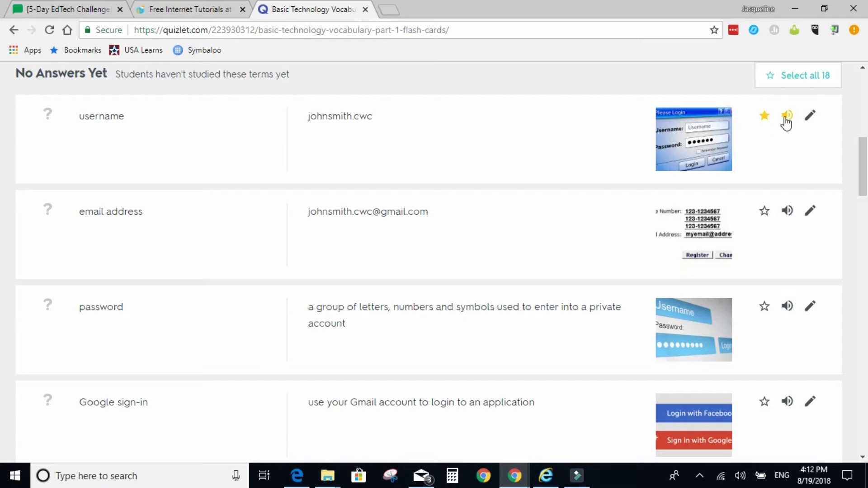
{"action": "left_click", "coordinate": [787, 118]}
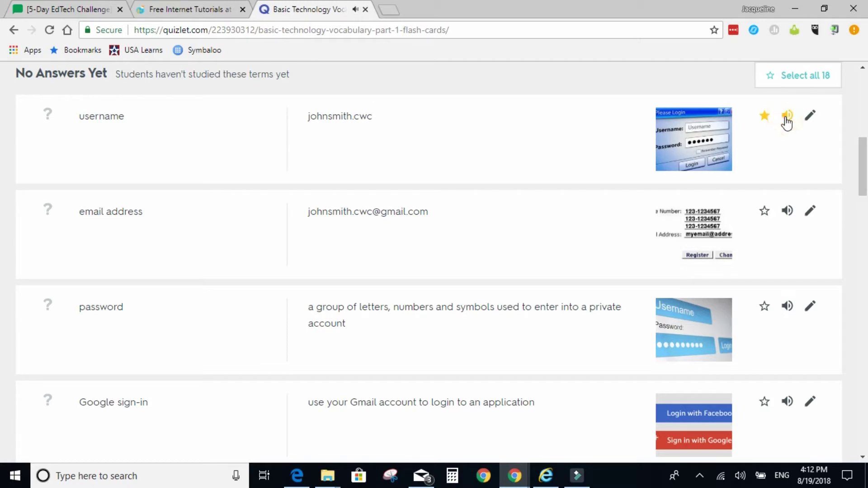
{"action": "left_click", "coordinate": [787, 118]}
Return to the study modes and start Learn mode on the set
{"action": "scroll", "coordinate": [291, 197], "scroll_direction": "up", "scroll_amount": 5}
{"action": "scroll", "coordinate": [223, 308], "scroll_direction": "up", "scroll_amount": 3}
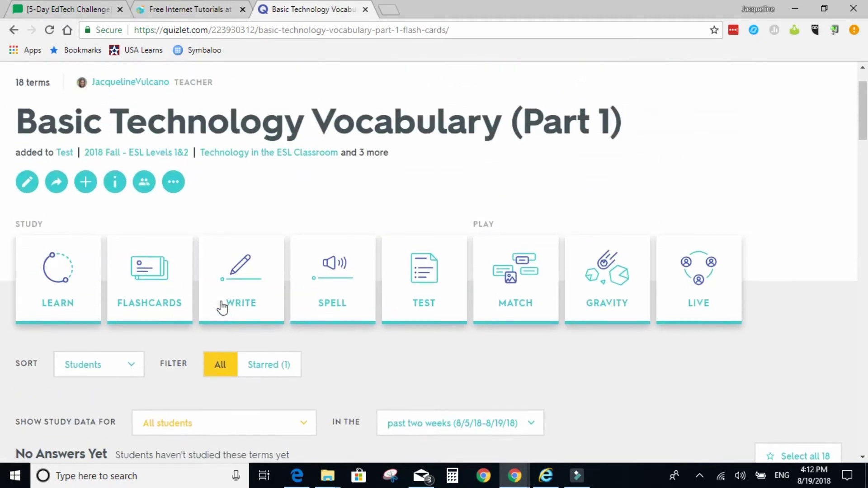
{"action": "scroll", "coordinate": [222, 308], "scroll_direction": "up", "scroll_amount": 1}
{"action": "scroll", "coordinate": [221, 305], "scroll_direction": "down", "scroll_amount": 1}
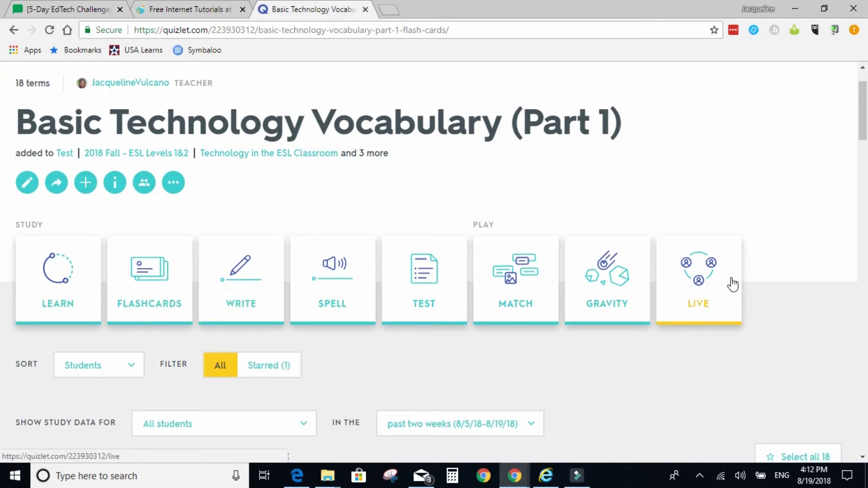
{"action": "left_click", "coordinate": [60, 286]}
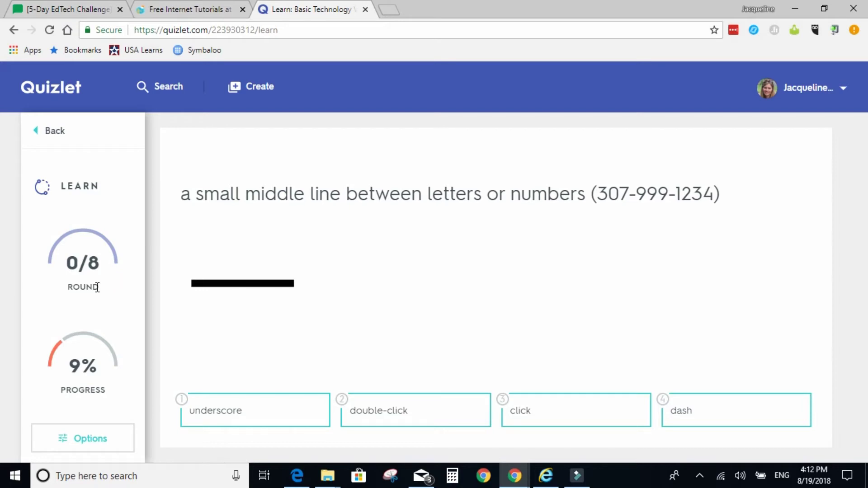
{"action": "mouse_move", "coordinate": [50, 375]}
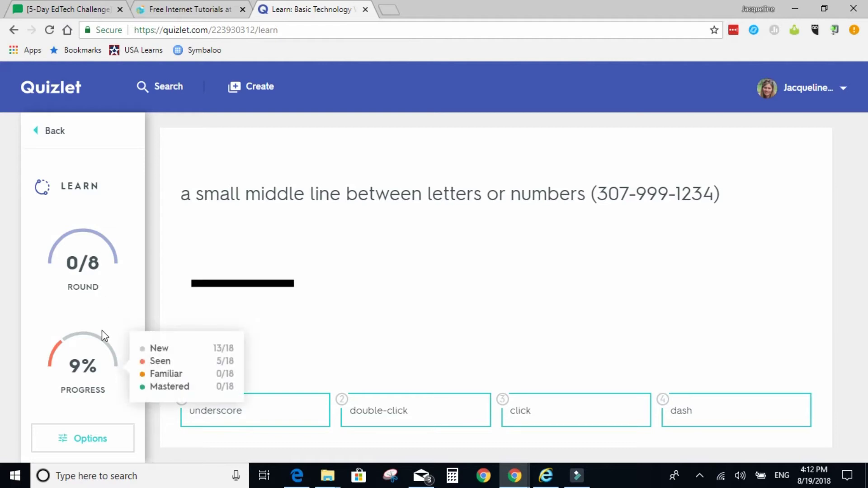
{"action": "left_click", "coordinate": [85, 441]}
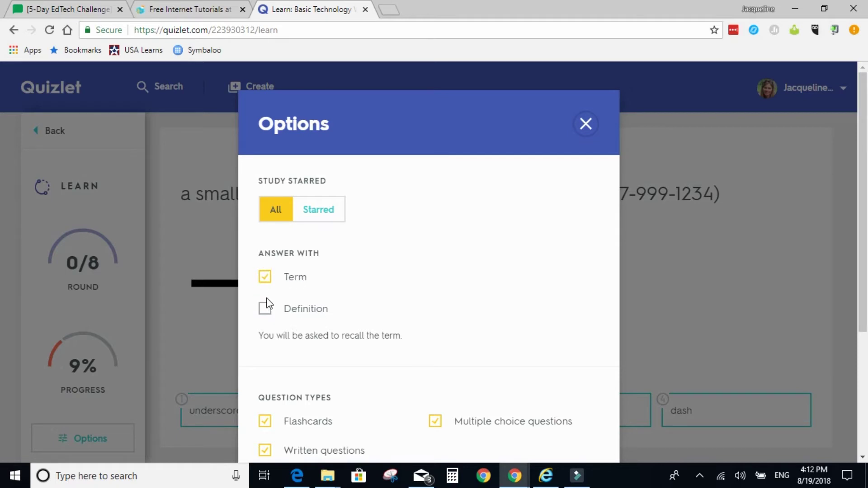
{"action": "scroll", "coordinate": [304, 321], "scroll_direction": "down", "scroll_amount": 4}
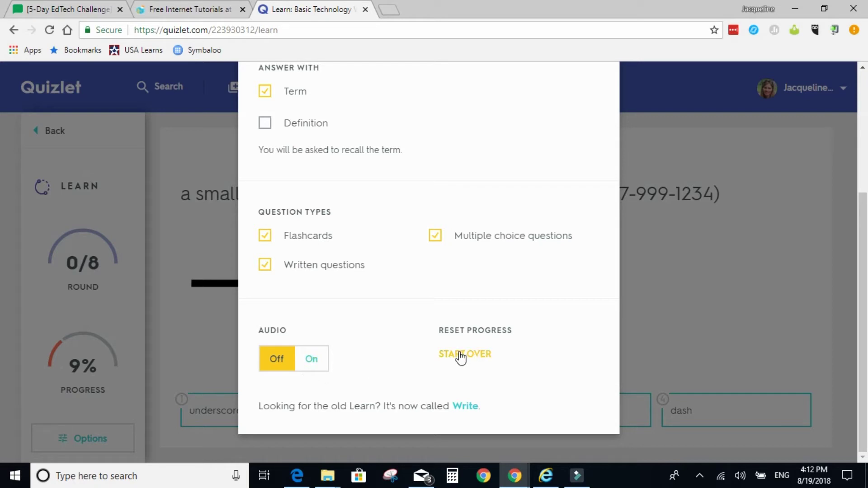
{"action": "left_click", "coordinate": [664, 280]}
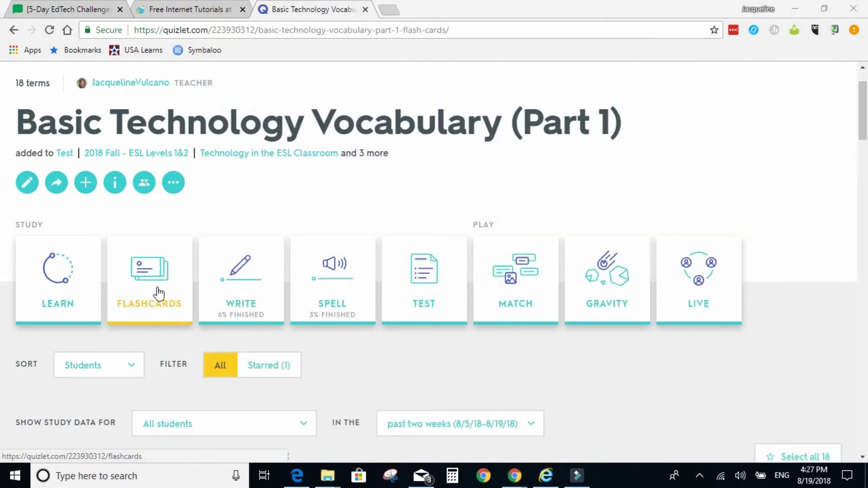
{"action": "left_click", "coordinate": [158, 293]}
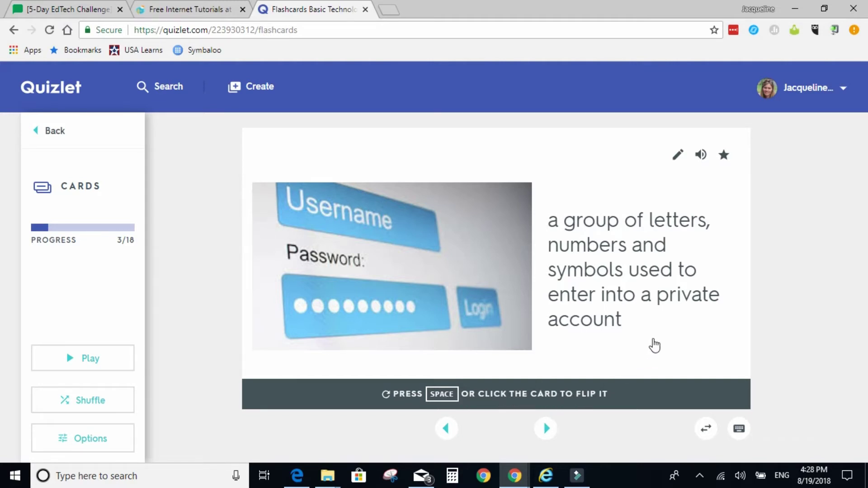
{"action": "left_click", "coordinate": [655, 346]}
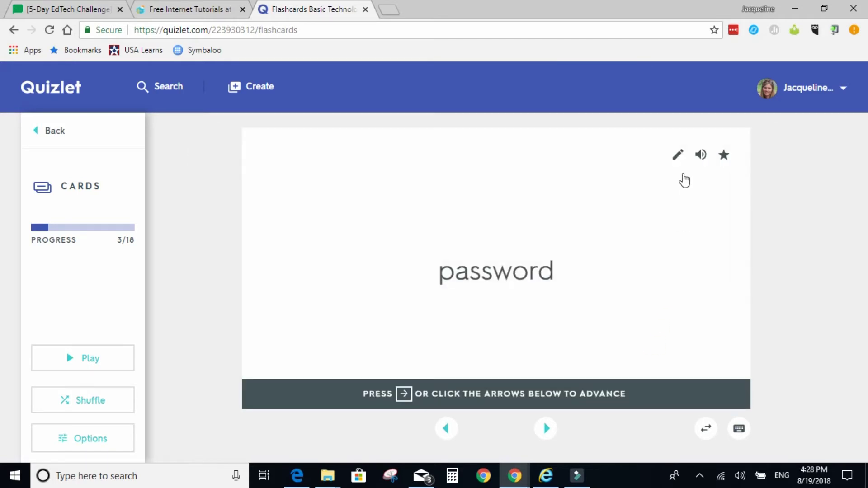
{"action": "left_click", "coordinate": [701, 156]}
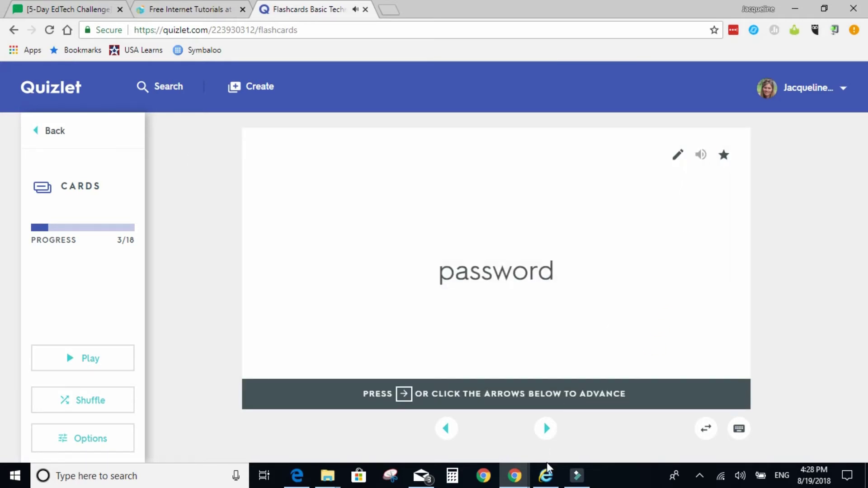
{"action": "left_click", "coordinate": [547, 429]}
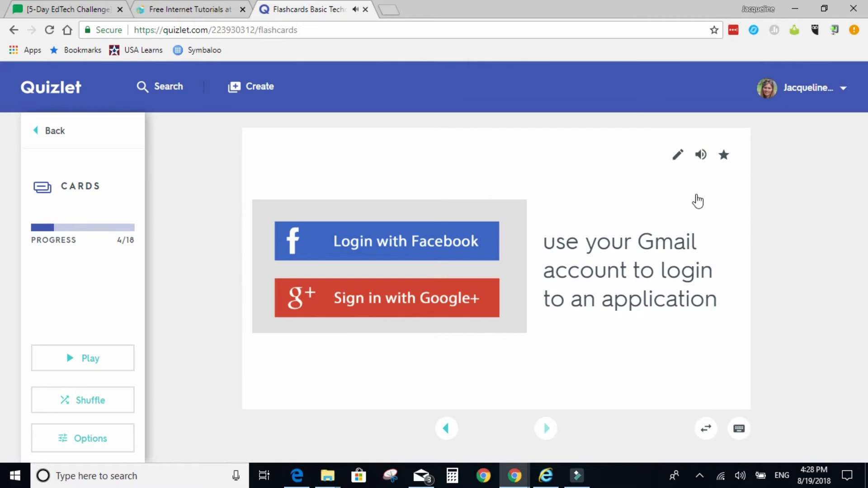
{"action": "left_click", "coordinate": [701, 155]}
{"action": "left_click", "coordinate": [546, 430]}
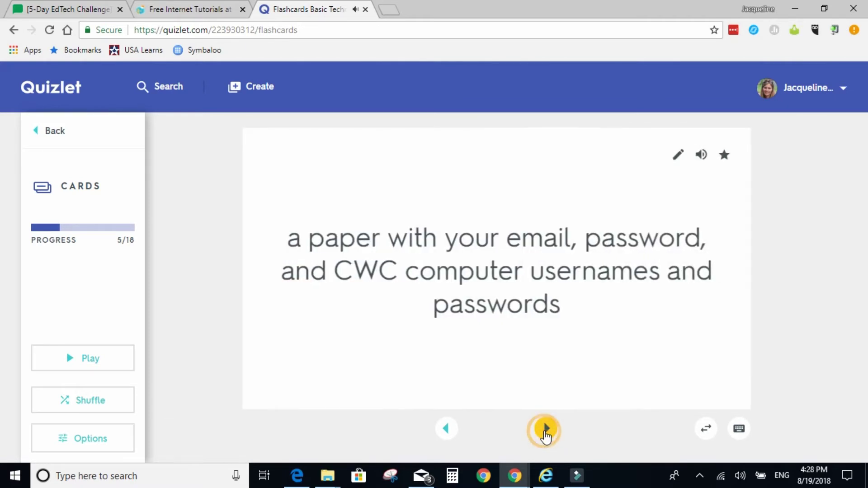
{"action": "left_click", "coordinate": [446, 429]}
{"action": "left_click", "coordinate": [649, 374]}
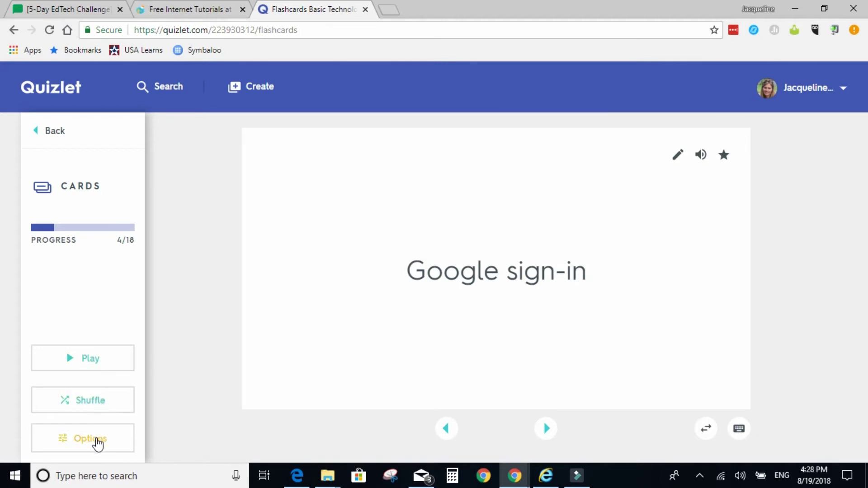
{"action": "left_click", "coordinate": [94, 440]}
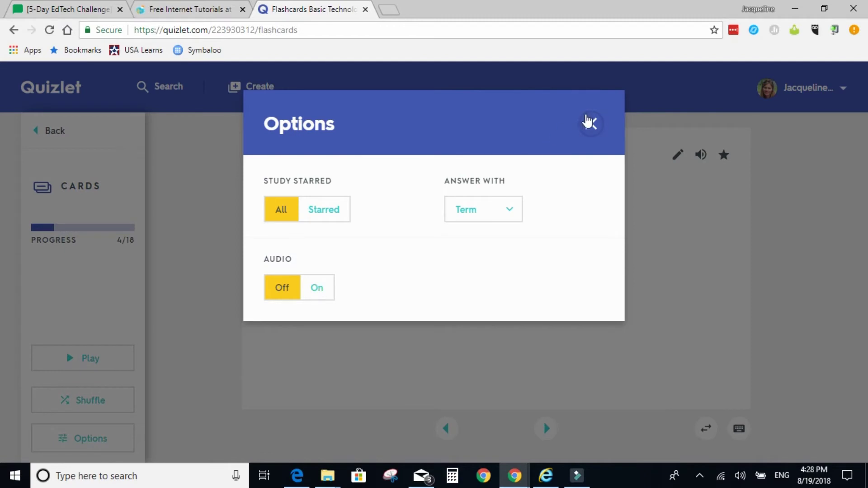
{"action": "left_click", "coordinate": [591, 123]}
{"action": "left_click", "coordinate": [43, 132]}
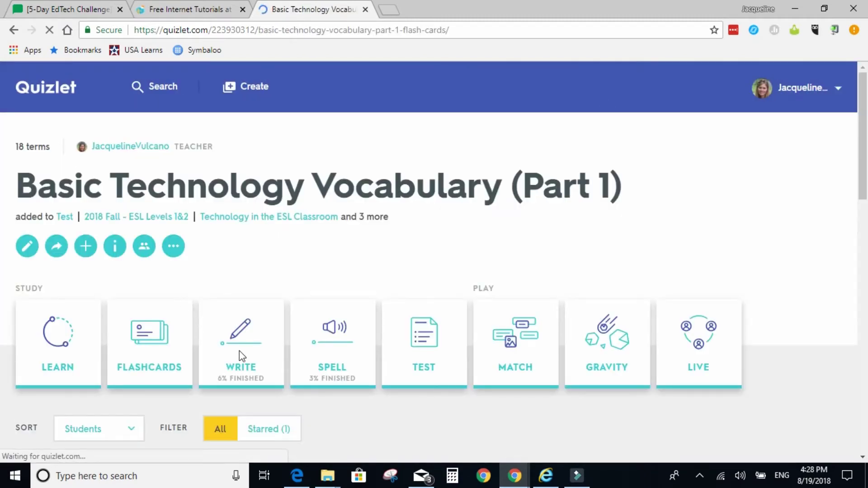
In Write mode, answer 'underscore', then reveal and copy the answer 'password'
{"action": "left_click", "coordinate": [242, 357]}
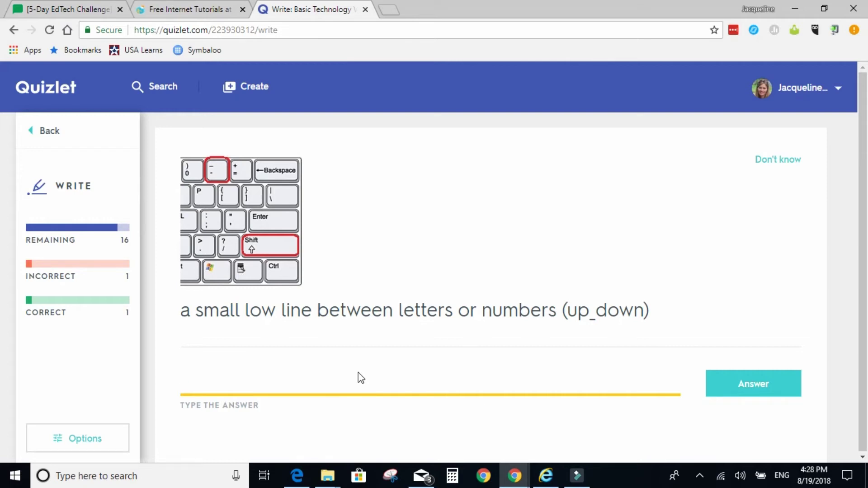
{"action": "type", "text": "erscor"}
{"action": "key", "text": "Return"}
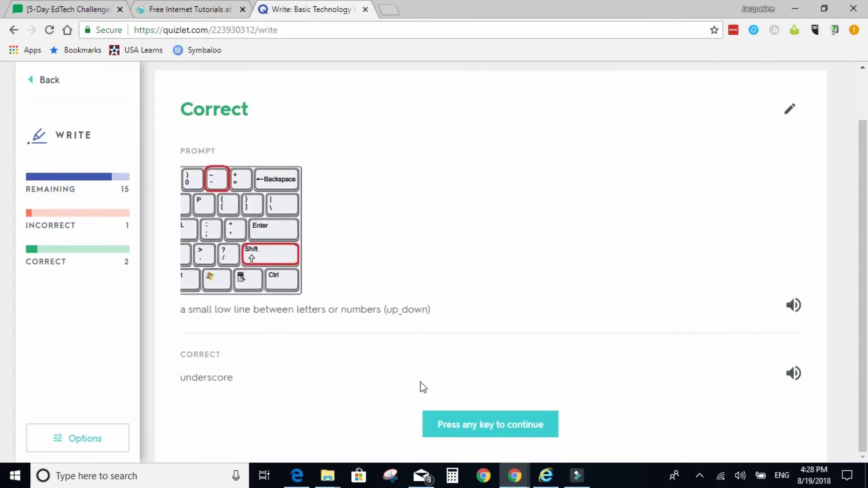
{"action": "left_click", "coordinate": [489, 425]}
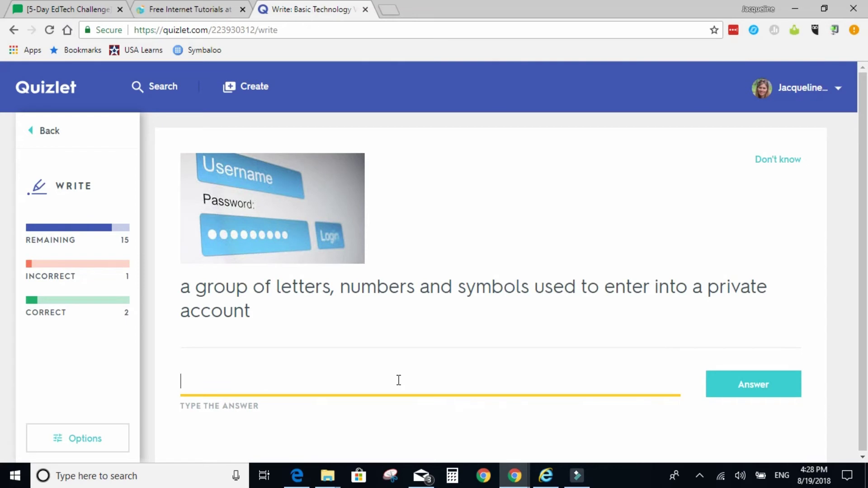
{"action": "left_click", "coordinate": [765, 162]}
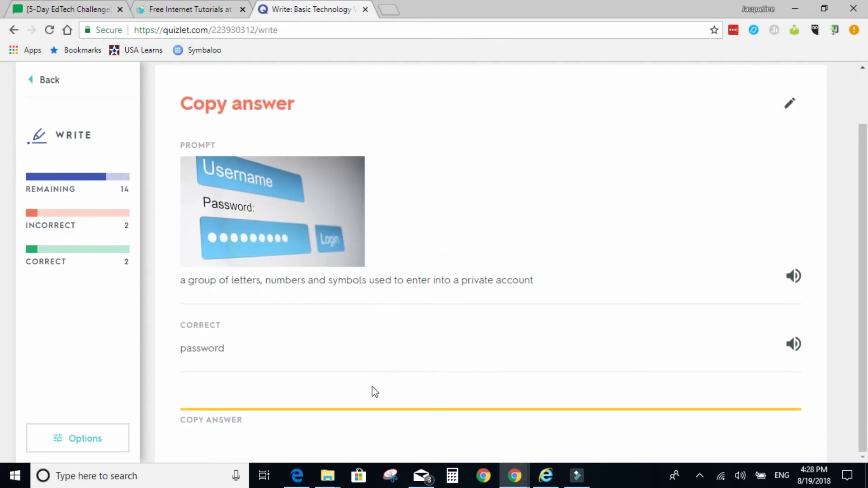
{"action": "type", "text": "password"}
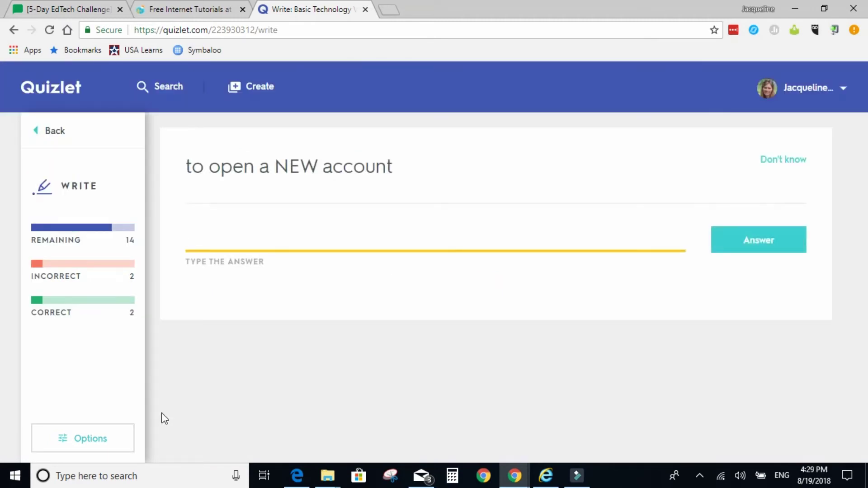
Review the Write mode options, then return to the set page
{"action": "left_click", "coordinate": [92, 438]}
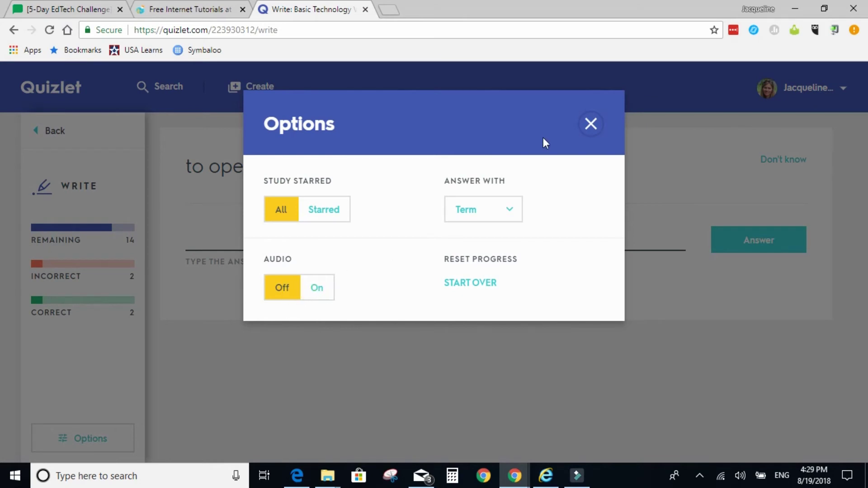
{"action": "left_click", "coordinate": [591, 124]}
{"action": "left_click", "coordinate": [54, 133]}
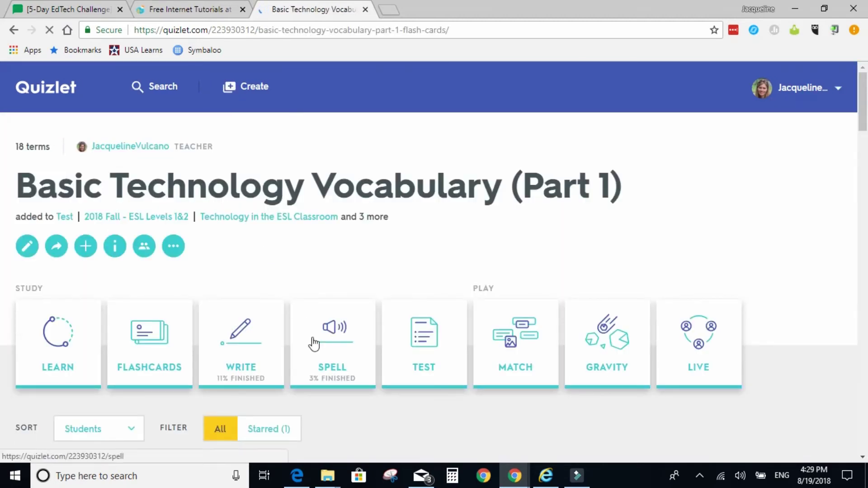
In Spell mode, spell the spoken answer as 'technology help', then return to the set page
{"action": "left_click", "coordinate": [332, 351]}
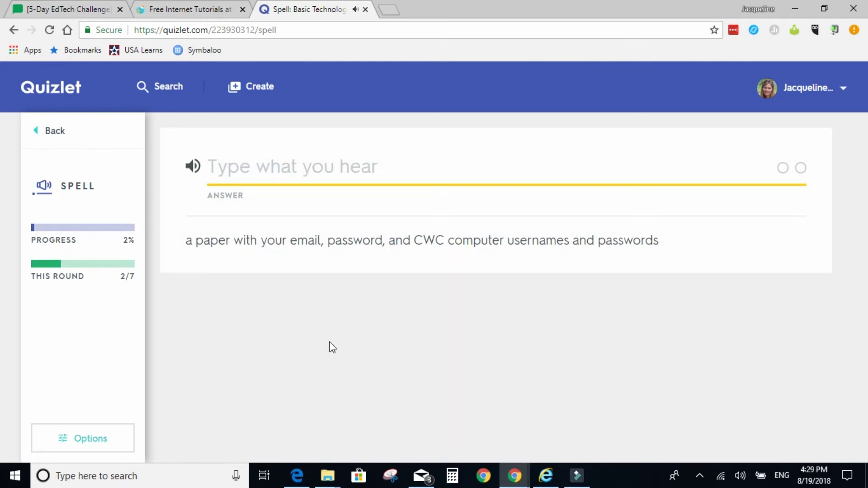
{"action": "type", "text": "technolog"}
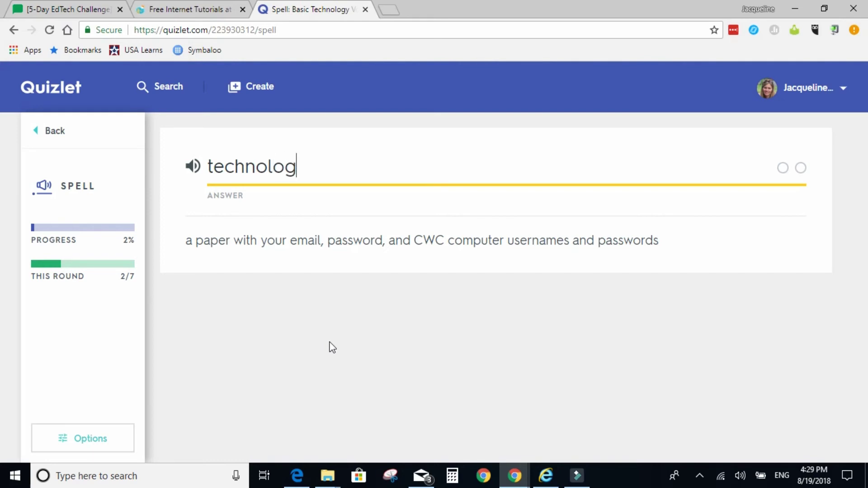
{"action": "type", "text": "y"}
{"action": "left_click", "coordinate": [194, 168]}
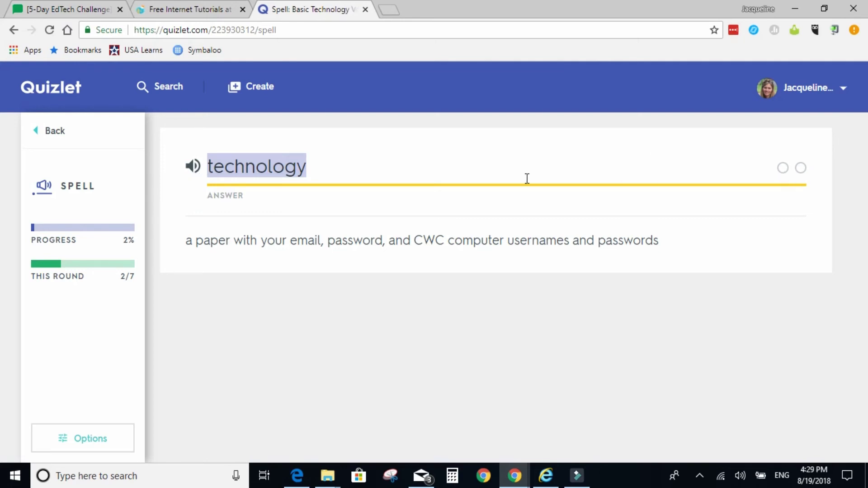
{"action": "left_click", "coordinate": [502, 180]}
{"action": "type", "text": "techn"}
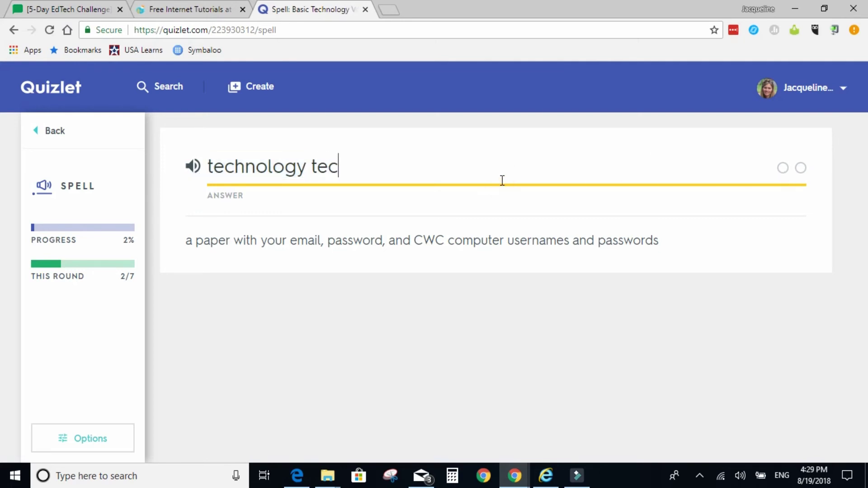
{"action": "key", "text": "BackSpace"}
{"action": "key", "text": "BackSpace"}
{"action": "key", "text": "BackSpace"}
{"action": "key", "text": "BackSpace"}
{"action": "key", "text": "BackSpace"}
{"action": "type", "text": "help"}
{"action": "key", "text": "Return"}
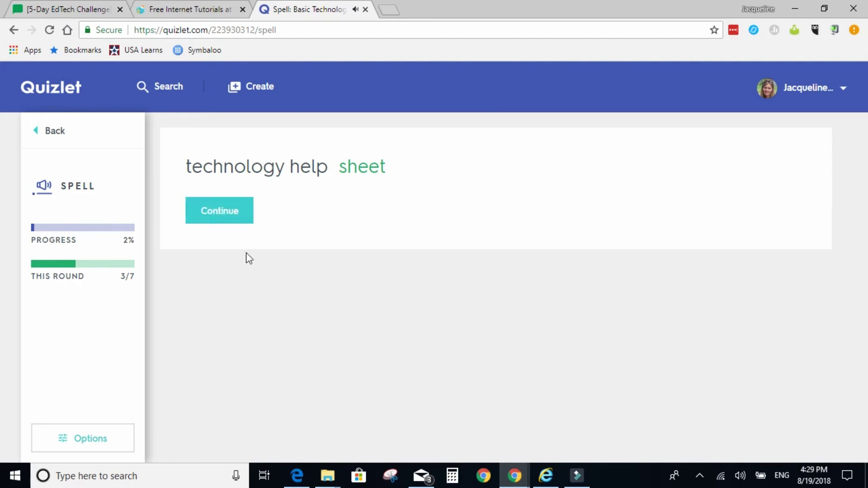
{"action": "key", "text": "Return"}
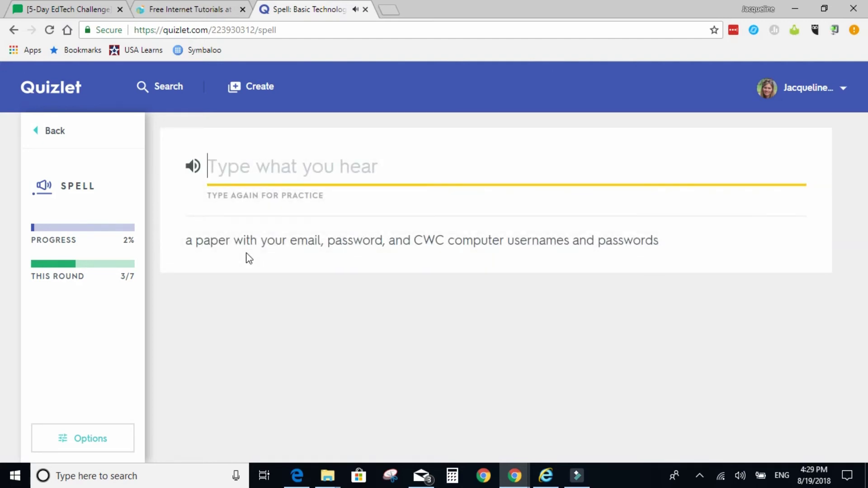
{"action": "left_click", "coordinate": [53, 132]}
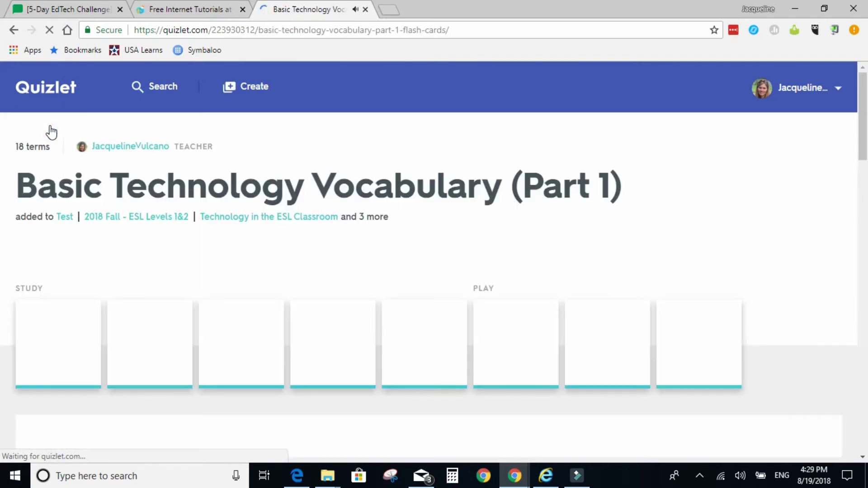
Start the 18-question practice test, review its question-type options, then return to the set
{"action": "left_click", "coordinate": [409, 344]}
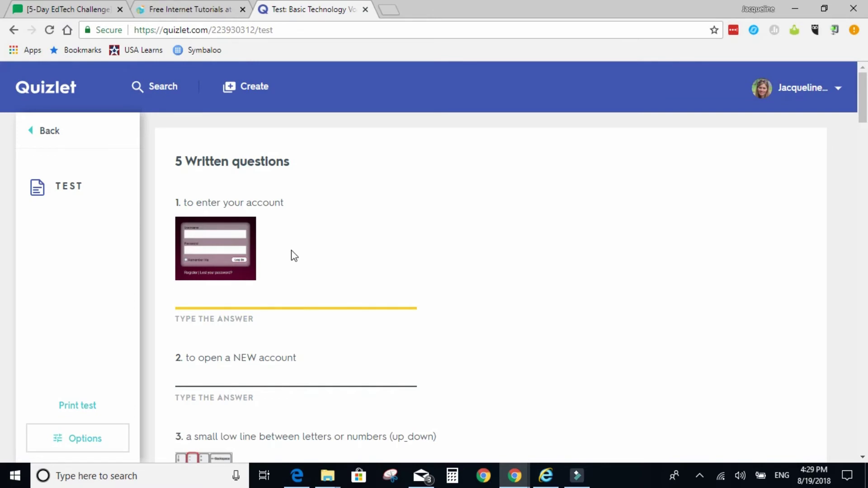
{"action": "left_click", "coordinate": [89, 442]}
{"action": "scroll", "coordinate": [416, 341], "scroll_direction": "down", "scroll_amount": 3}
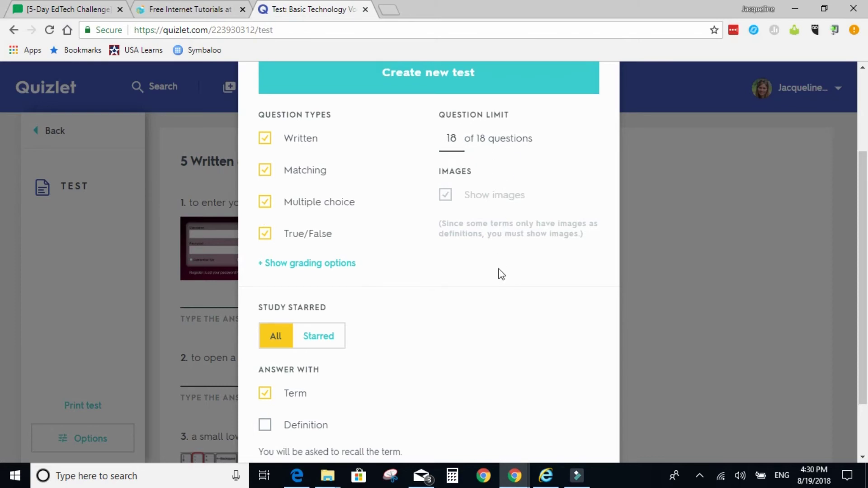
{"action": "scroll", "coordinate": [500, 272], "scroll_direction": "up", "scroll_amount": 3}
{"action": "left_click", "coordinate": [585, 123]}
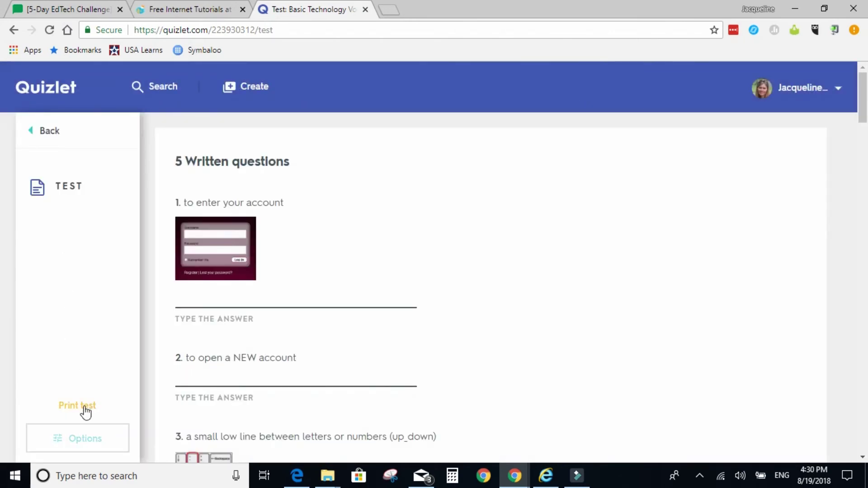
{"action": "left_click", "coordinate": [47, 133]}
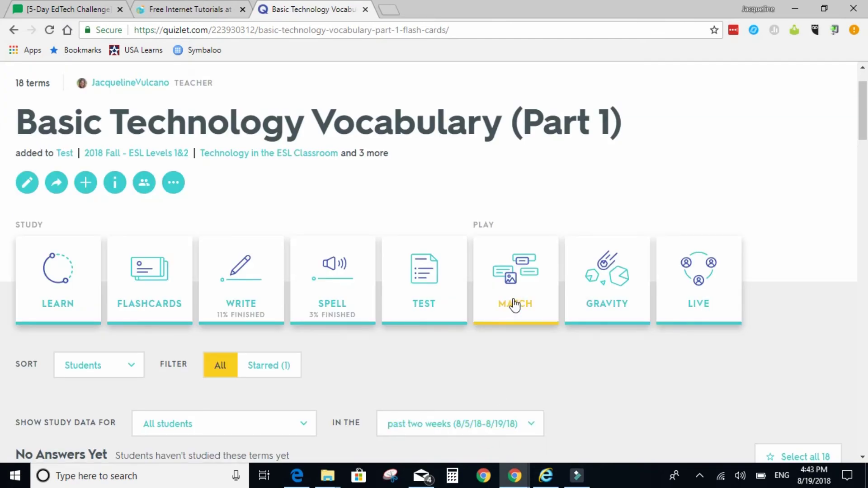
Start a Match game, pair 'click' with its one-time image card, then go back
{"action": "left_click", "coordinate": [514, 300]}
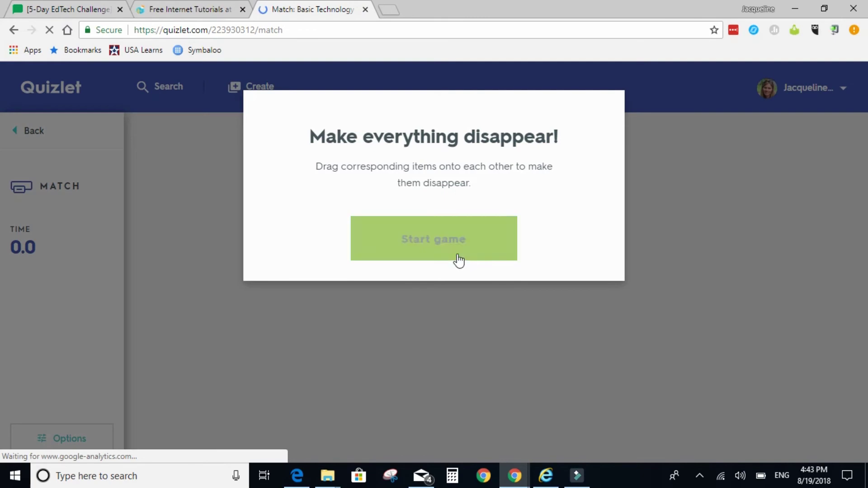
{"action": "left_click", "coordinate": [459, 261]}
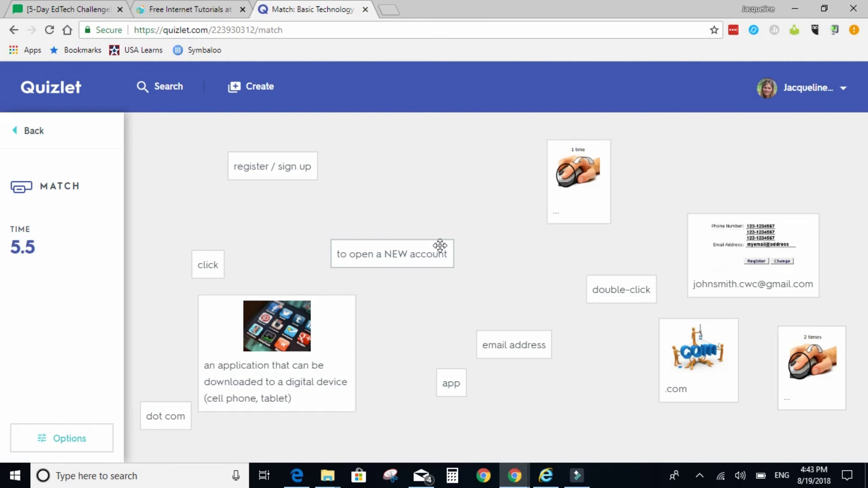
{"action": "left_click_drag", "start_coordinate": [208, 262], "coordinate": [546, 182]}
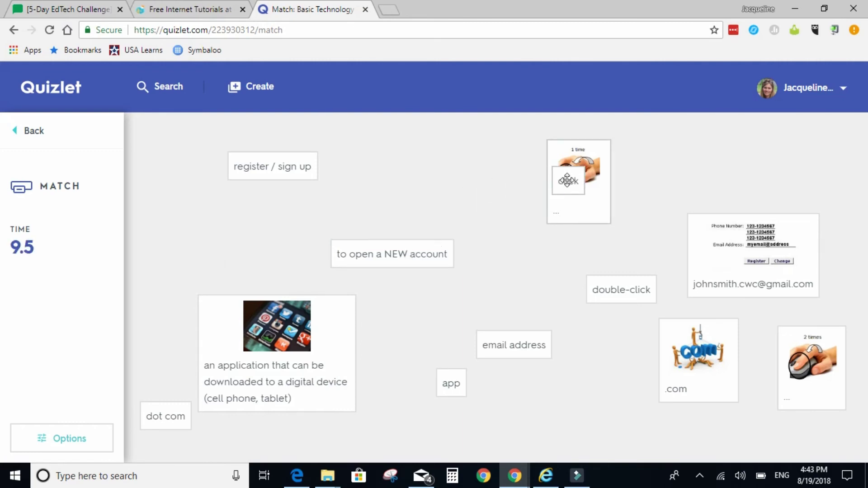
{"action": "left_click_drag", "start_coordinate": [568, 181], "coordinate": [569, 183]}
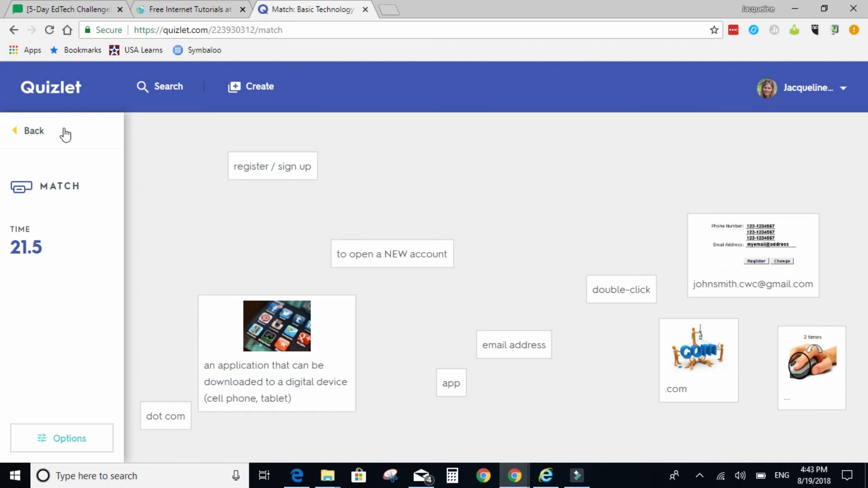
{"action": "left_click", "coordinate": [30, 132]}
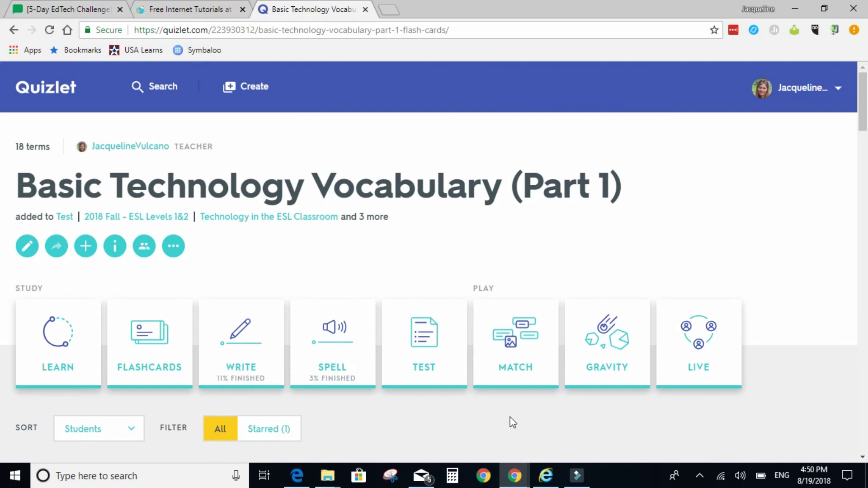
{"action": "scroll", "coordinate": [504, 401], "scroll_direction": "down", "scroll_amount": 4}
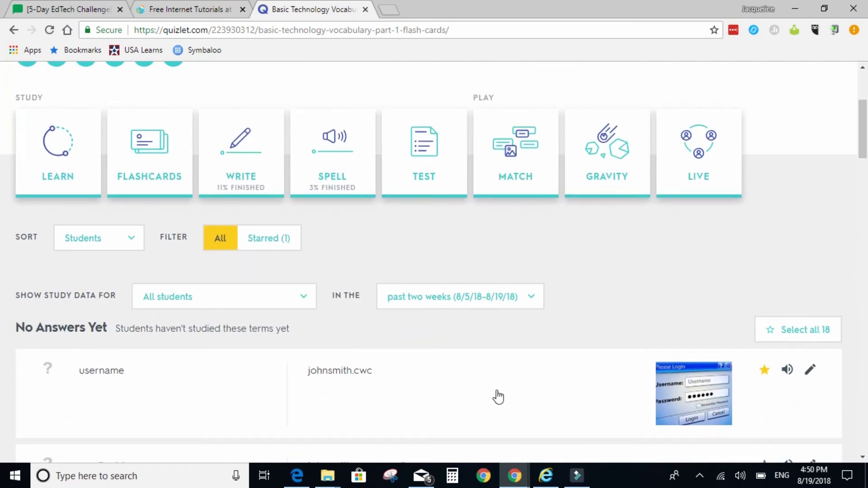
{"action": "scroll", "coordinate": [496, 397], "scroll_direction": "up", "scroll_amount": 4}
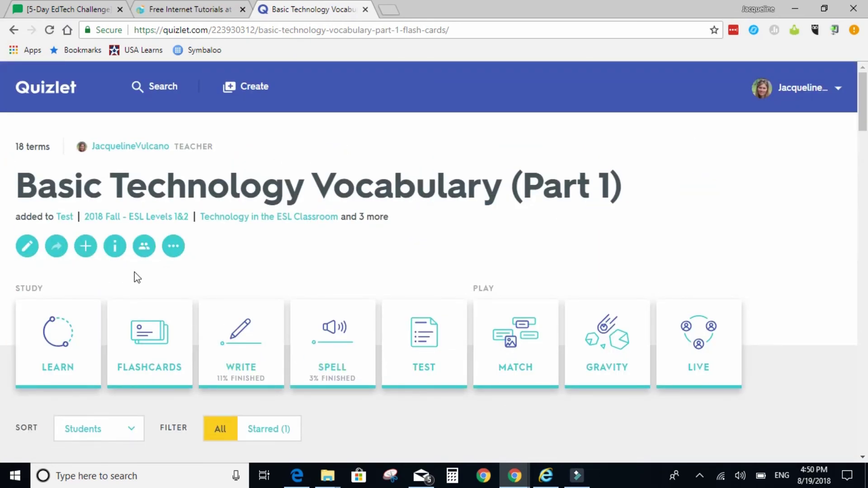
{"action": "left_click", "coordinate": [65, 218]}
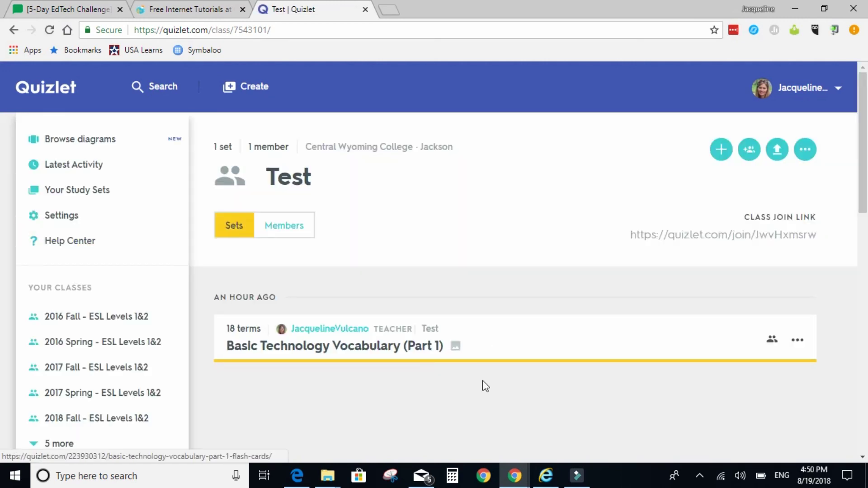
Open the Basic Technology Vocabulary (Part 1) set and choose to share it
{"action": "left_click", "coordinate": [319, 349]}
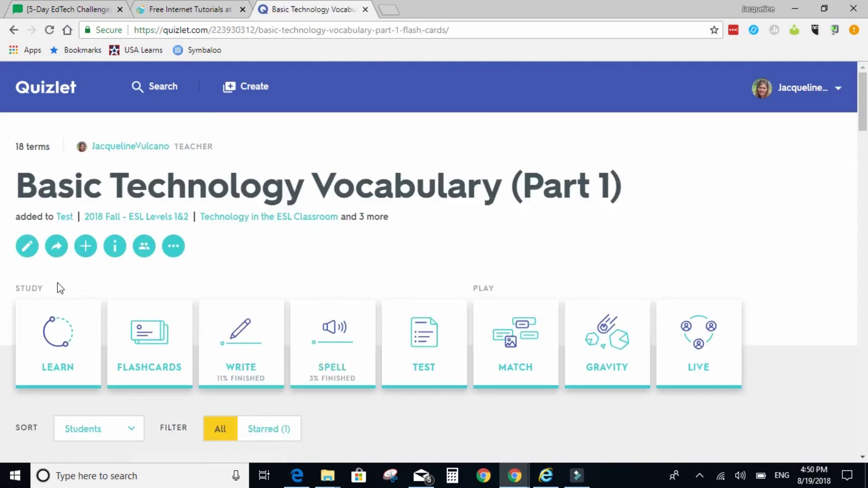
{"action": "left_click", "coordinate": [58, 248]}
Address a Remind message with the set link to the Technology in the ESL Classroom class, then discard it
{"action": "left_click", "coordinate": [401, 393]}
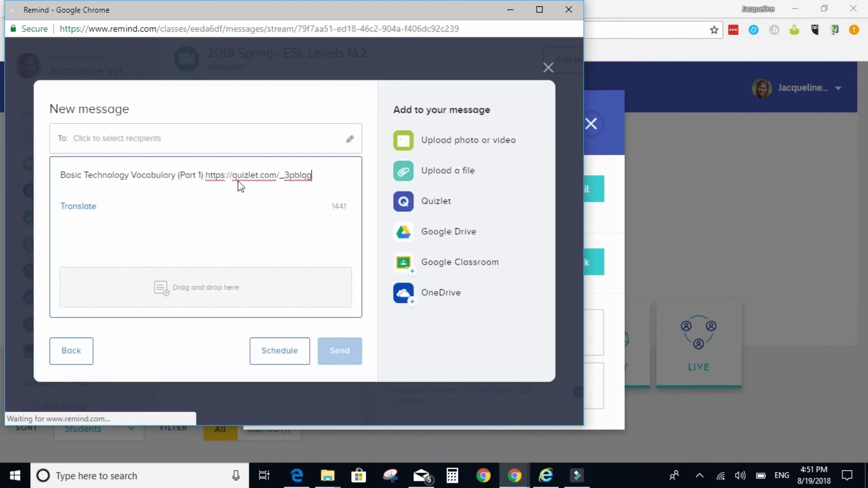
{"action": "left_click", "coordinate": [188, 137]}
{"action": "left_click", "coordinate": [146, 140]}
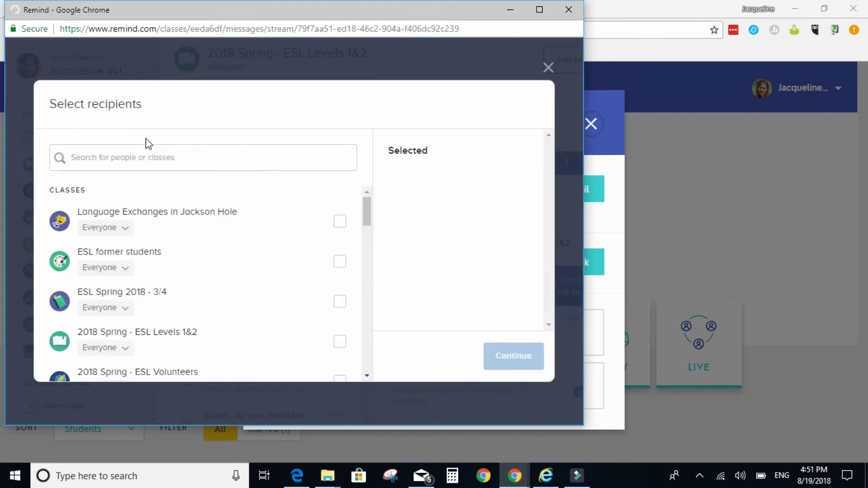
{"action": "scroll", "coordinate": [273, 300], "scroll_direction": "down", "scroll_amount": 3}
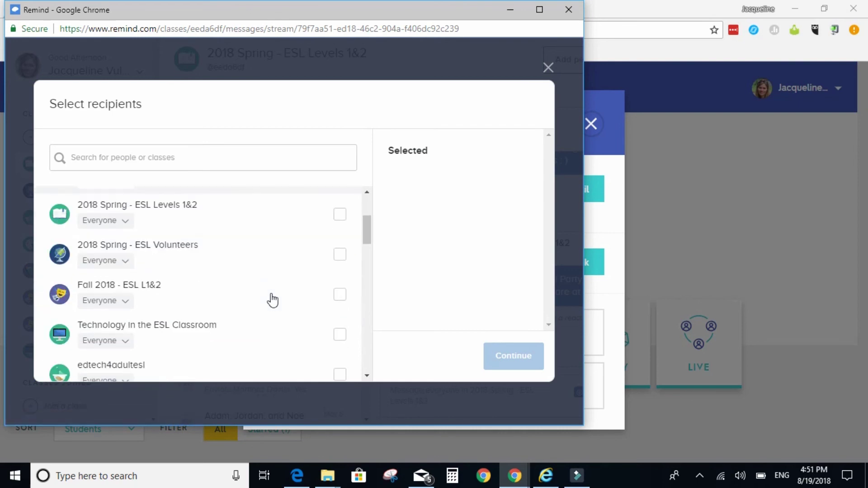
{"action": "left_click", "coordinate": [339, 334]}
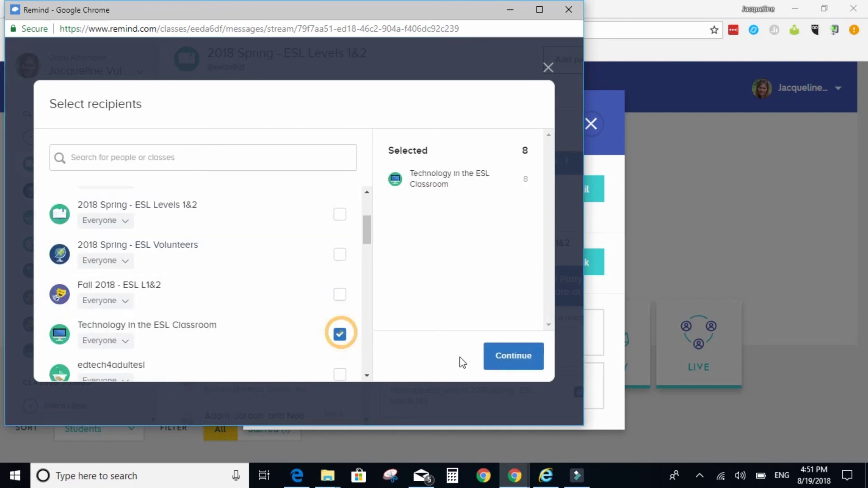
{"action": "left_click", "coordinate": [504, 357]}
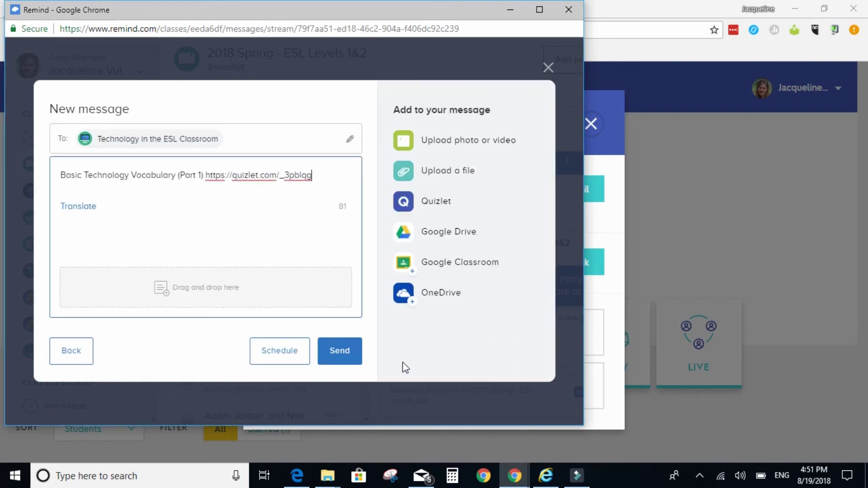
{"action": "left_click", "coordinate": [548, 68]}
Close the Share this set dialog and scroll down through the vocabulary term list
{"action": "left_click", "coordinate": [568, 9]}
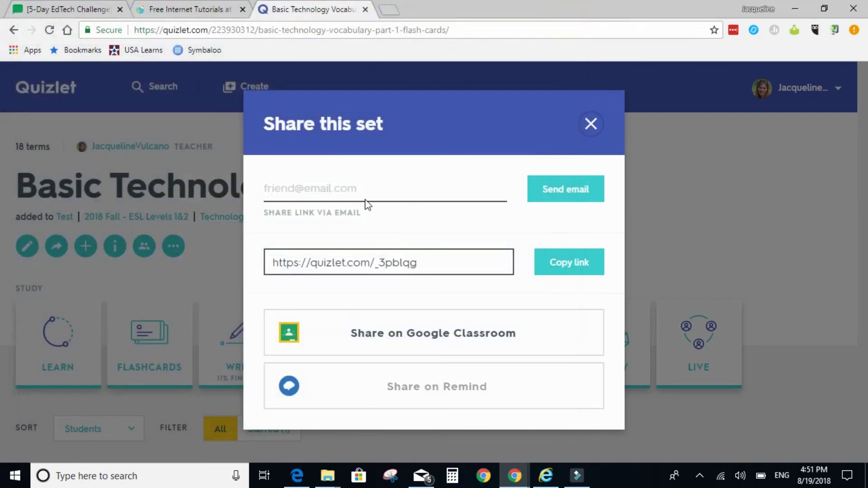
{"action": "left_click", "coordinate": [591, 124]}
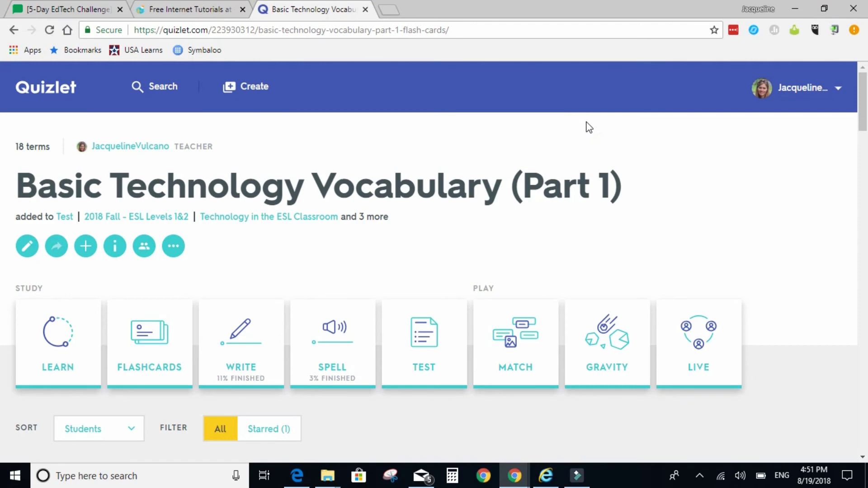
{"action": "scroll", "coordinate": [407, 217], "scroll_direction": "down", "scroll_amount": 4}
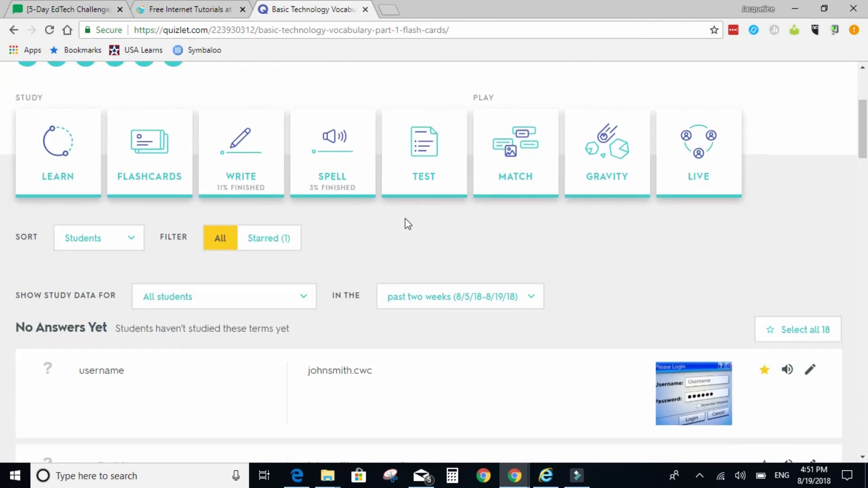
{"action": "scroll", "coordinate": [407, 219], "scroll_direction": "down", "scroll_amount": 3}
{"action": "scroll", "coordinate": [411, 253], "scroll_direction": "down", "scroll_amount": 3}
{"action": "scroll", "coordinate": [407, 398], "scroll_direction": "down", "scroll_amount": 5}
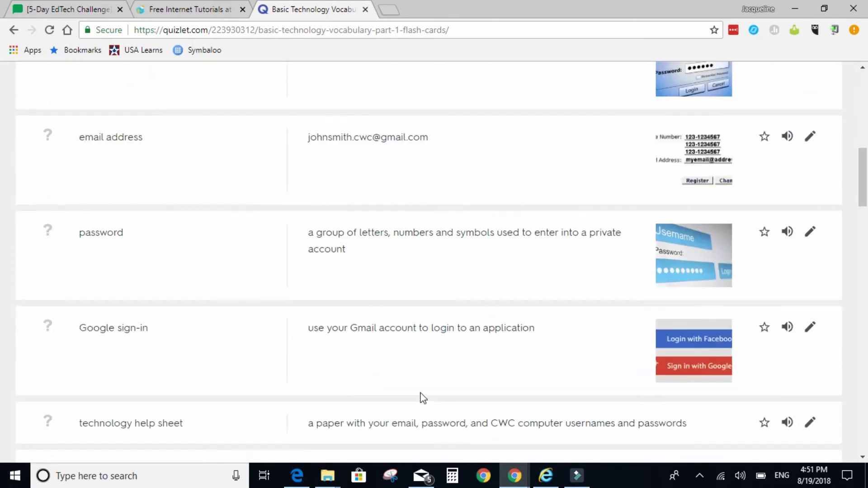
Scroll back up the set page and go to the Test class page
{"action": "scroll", "coordinate": [420, 387], "scroll_direction": "up", "scroll_amount": 15}
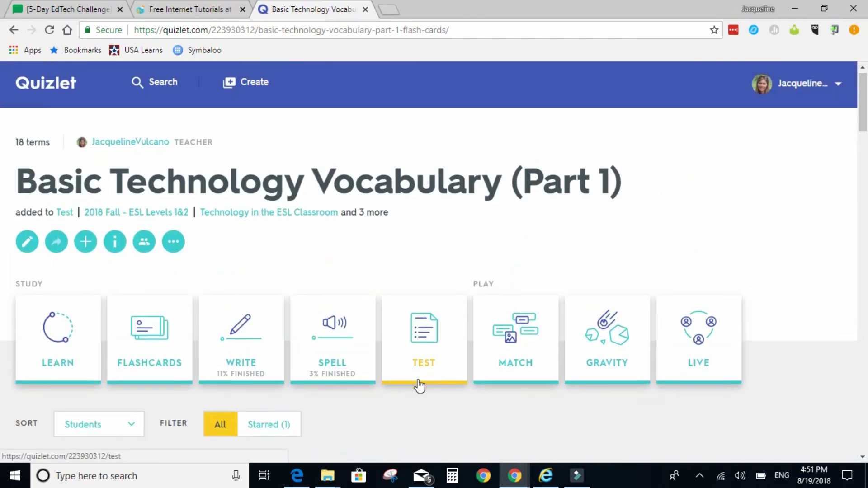
{"action": "scroll", "coordinate": [119, 258], "scroll_direction": "down", "scroll_amount": 2}
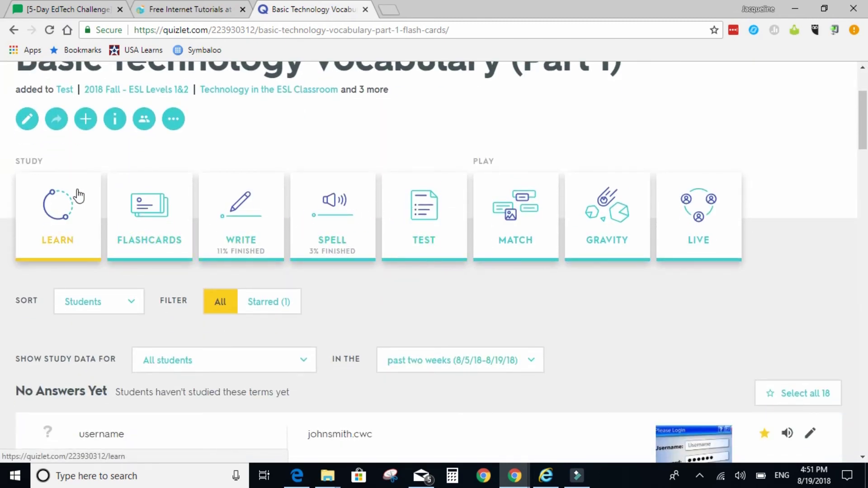
{"action": "scroll", "coordinate": [50, 226], "scroll_direction": "up", "scroll_amount": 2}
{"action": "scroll", "coordinate": [72, 226], "scroll_direction": "up", "scroll_amount": 1}
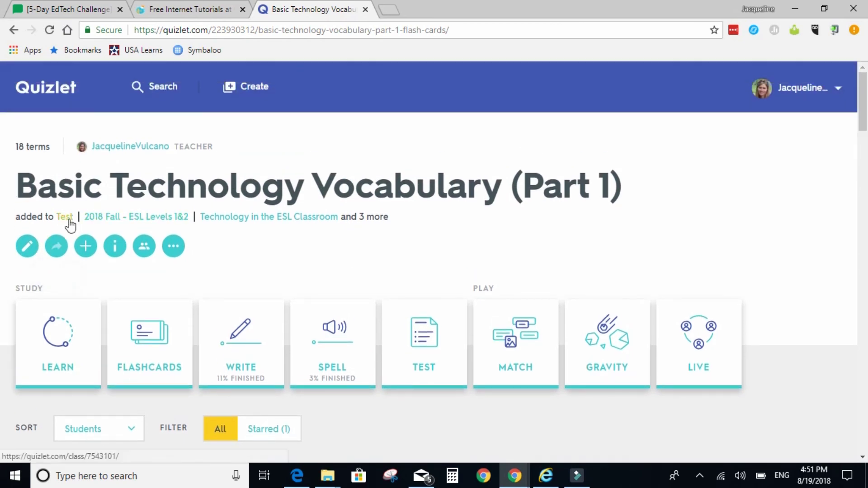
{"action": "left_click", "coordinate": [68, 218]}
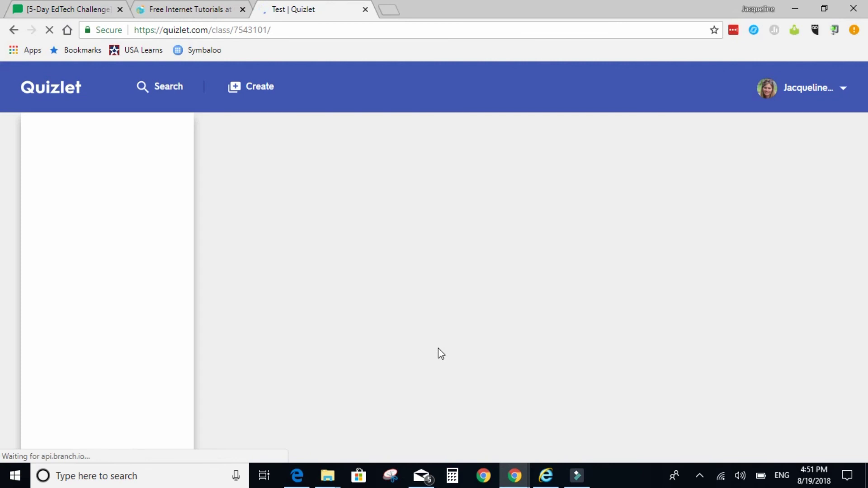